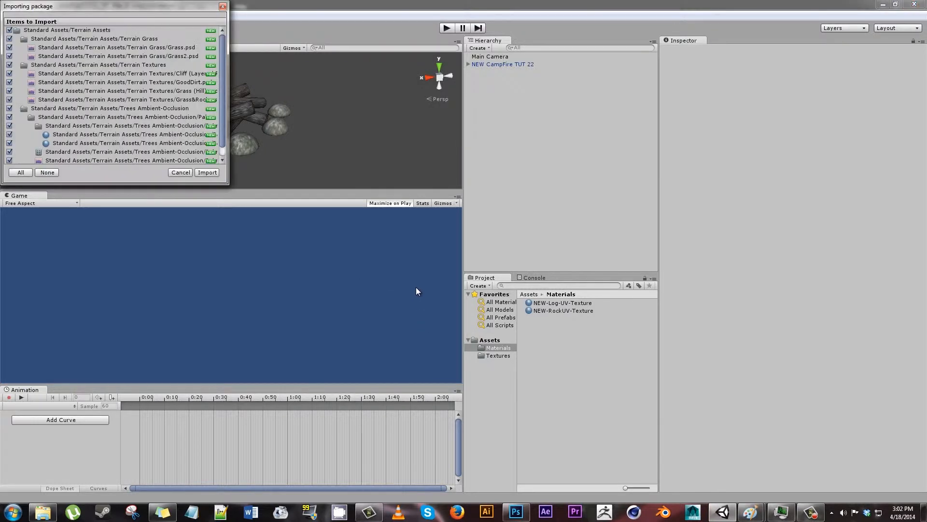
# Import all listed items of the Terrain Assets package into the project.
pyautogui.click(207, 172)
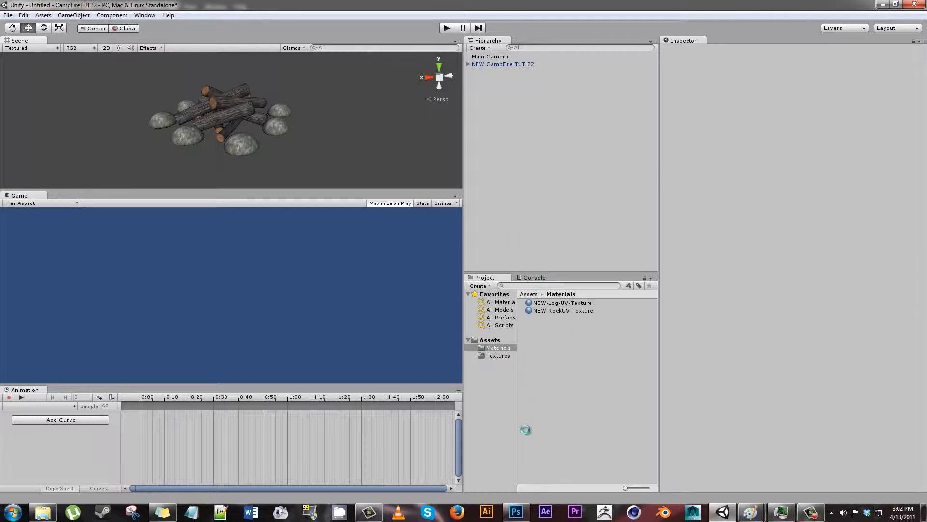
# Switch to Photoshop and view the guide layouts of the Untitled-1 smoke sheet and the Untitled-2 sheet.
pyautogui.moveTo(517, 511)
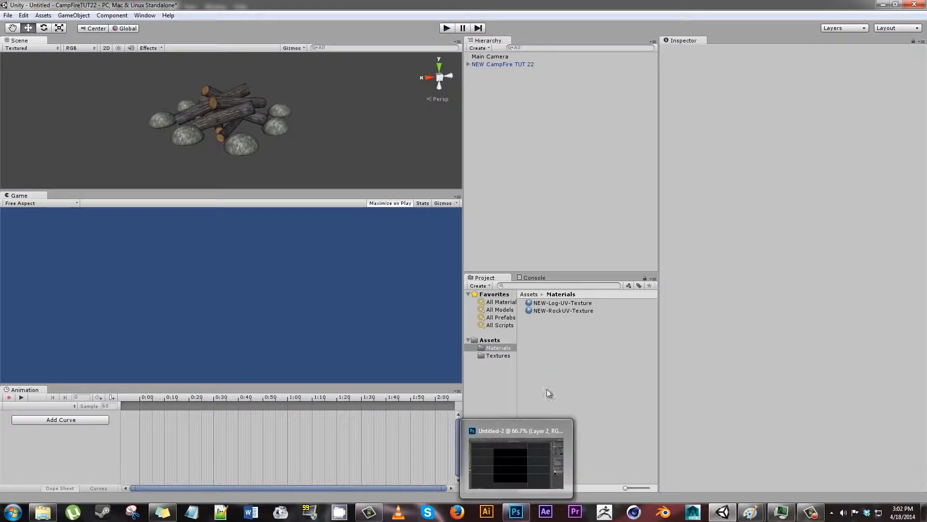
pyautogui.click(532, 445)
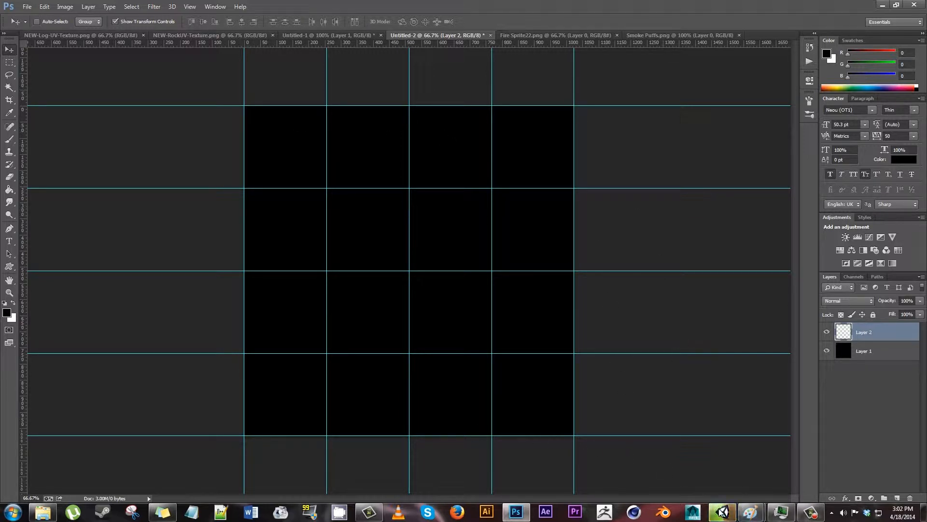
pyautogui.click(341, 33)
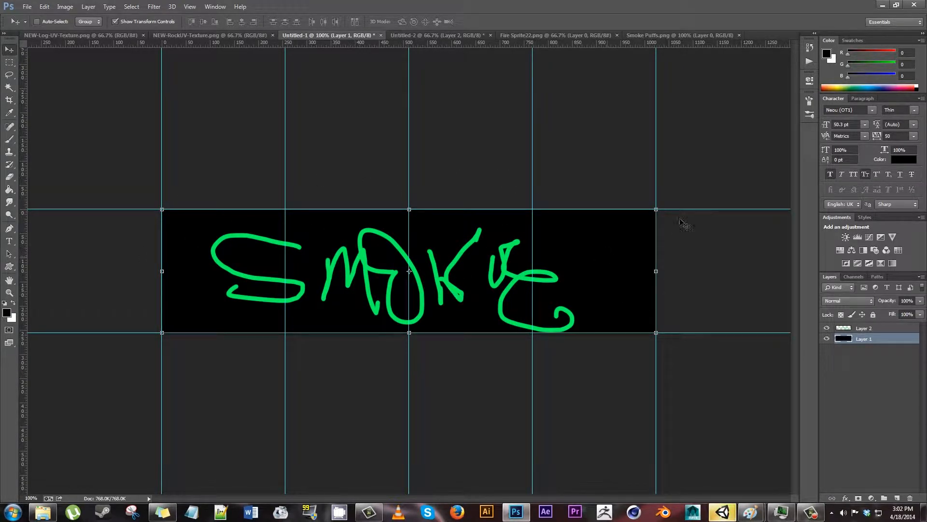
pyautogui.hotkey('ctrl', 'Tab')
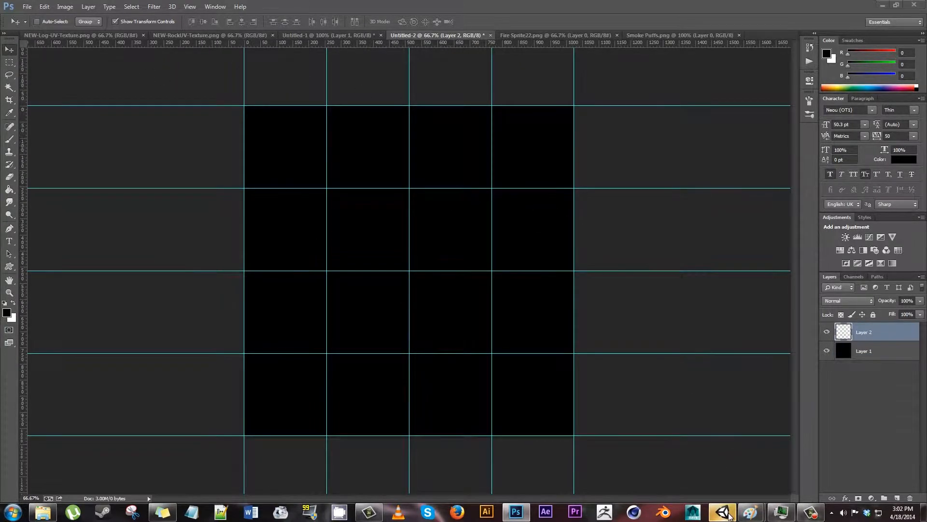
# Switch back to Unity and open the imported Standard Assets folder in the project.
pyautogui.click(725, 511)
pyautogui.click(497, 363)
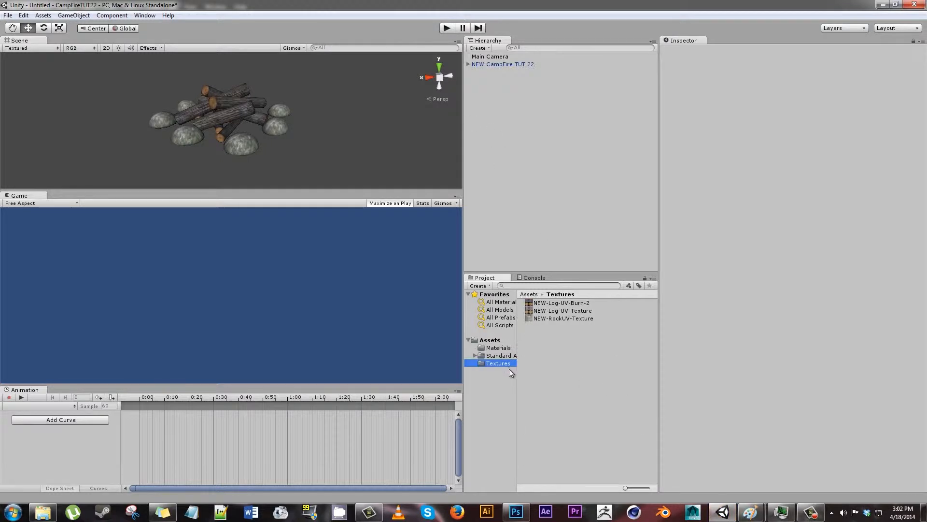
pyautogui.click(497, 356)
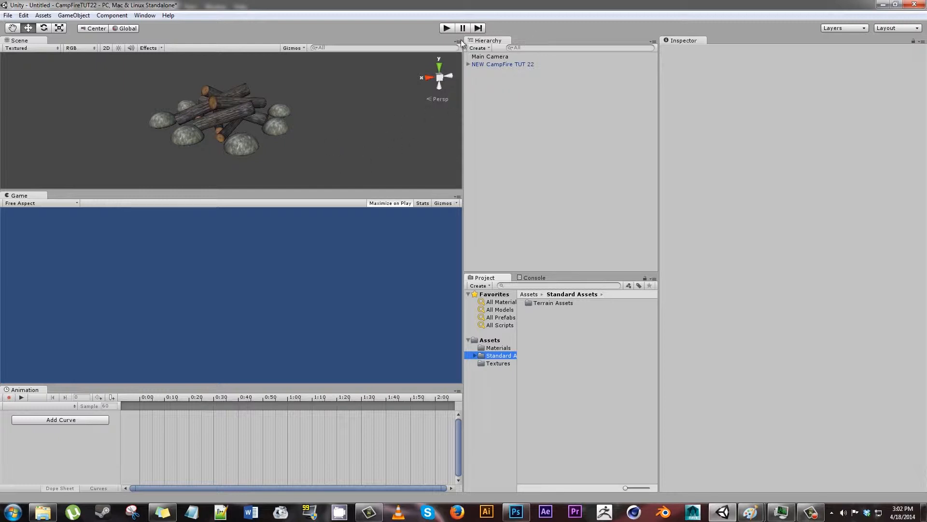
# Create a terrain in the scene and frame it in the Scene view.
pyautogui.click(479, 48)
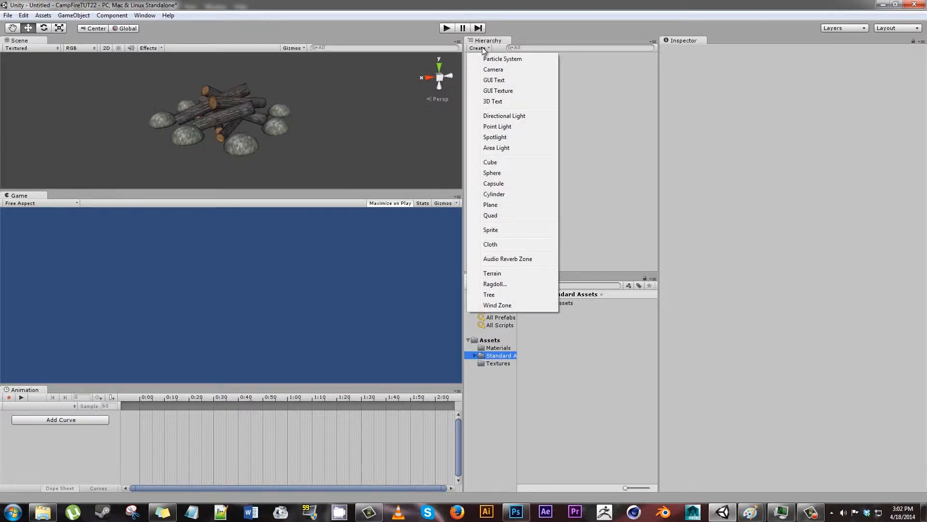
pyautogui.click(522, 272)
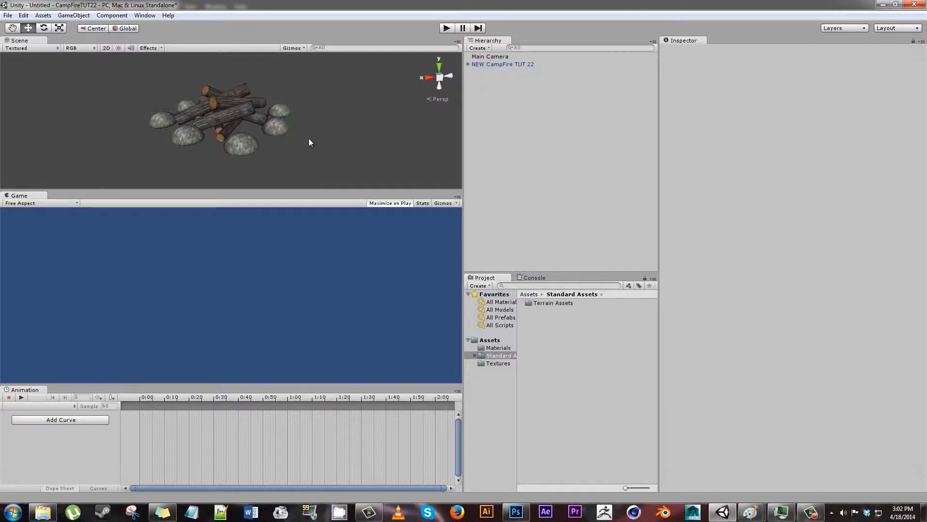
pyautogui.scroll(-5, 301, 119)
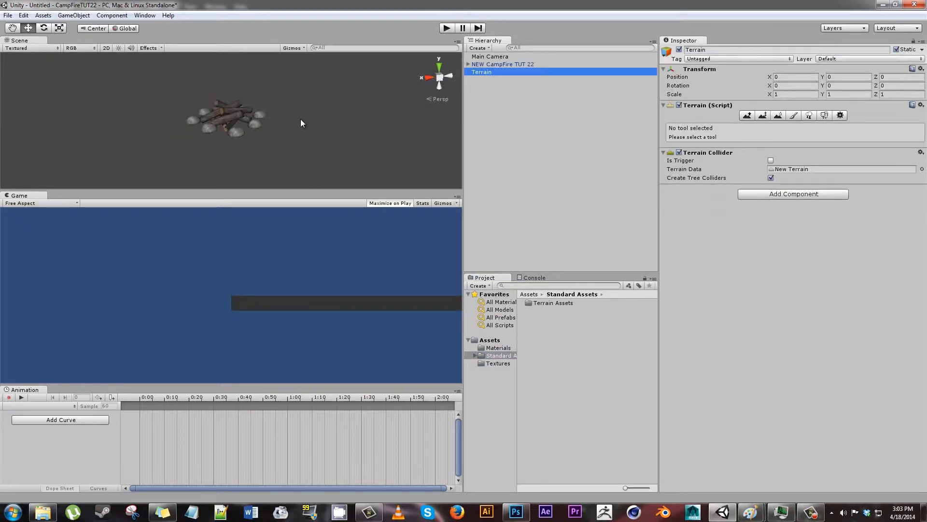
pyautogui.doubleClick(507, 72)
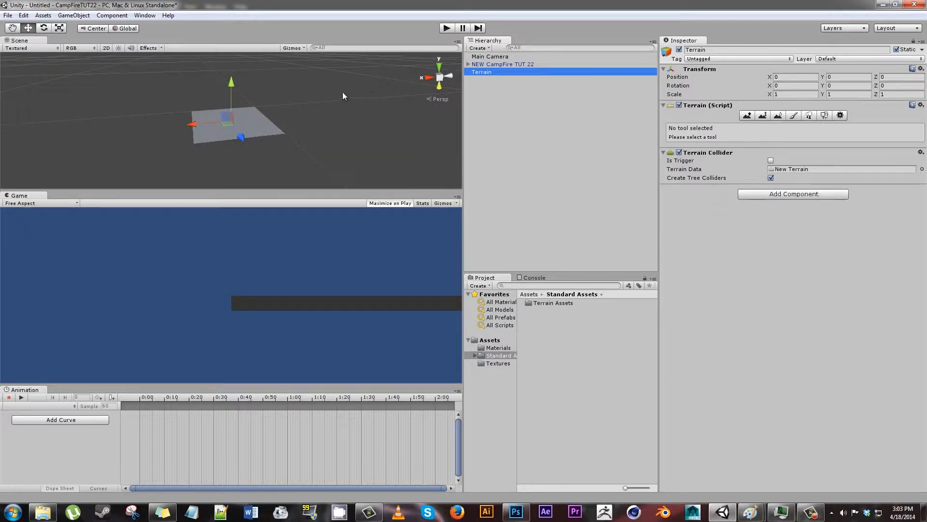
pyautogui.scroll(5, 258, 118)
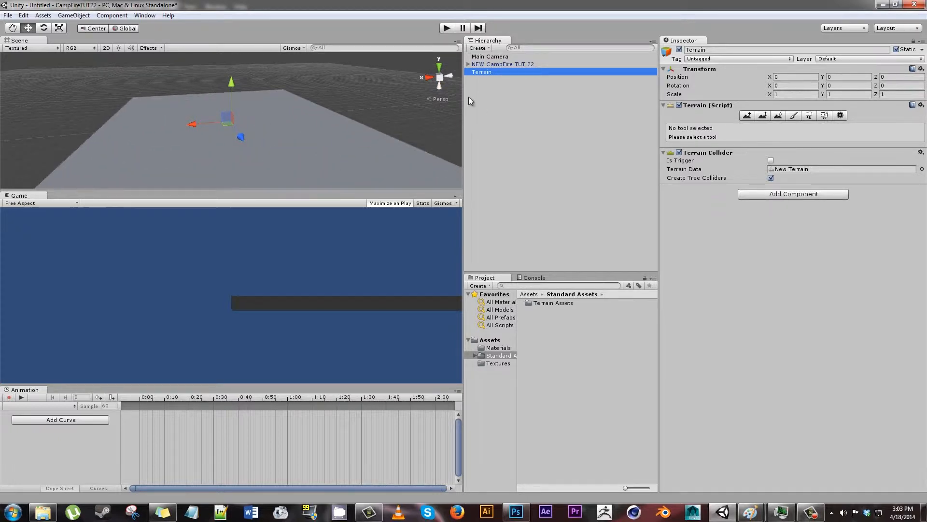
# Set the NEW CampFire TUT 22 object's position to X 0, Y 0, Z 0.
pyautogui.click(502, 64)
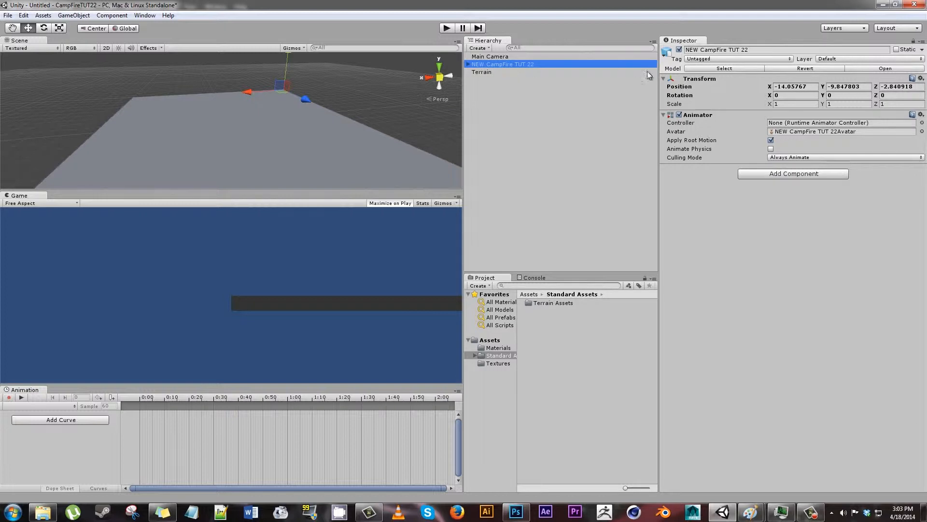
pyautogui.click(774, 87)
pyautogui.write('0')
pyautogui.press('Tab')
pyautogui.write('0')
pyautogui.press('Tab')
pyautogui.write('0')
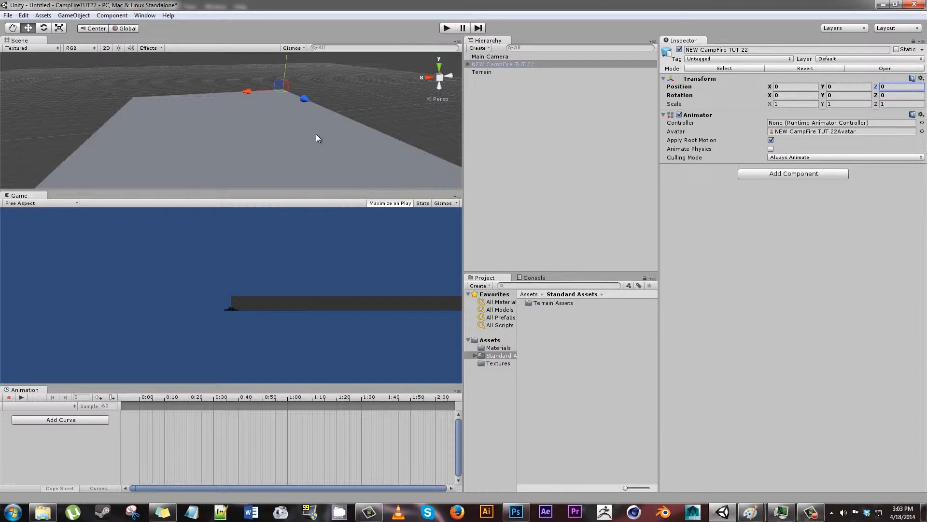
# Move the campfire away from the terrain's corner onto its surface, to about X 746, Z 1297.
pyautogui.click(489, 72)
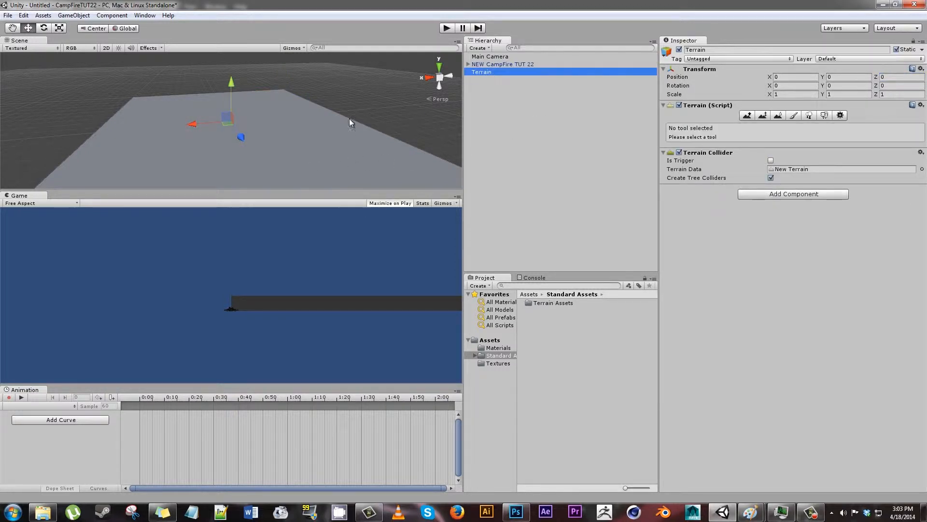
pyautogui.click(490, 66)
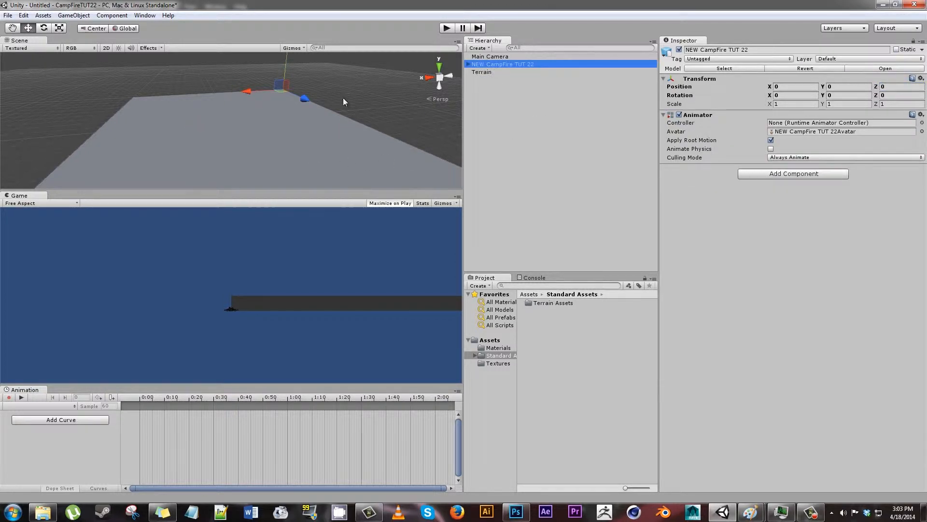
pyautogui.moveTo(246, 93); pyautogui.dragTo(263, 126)
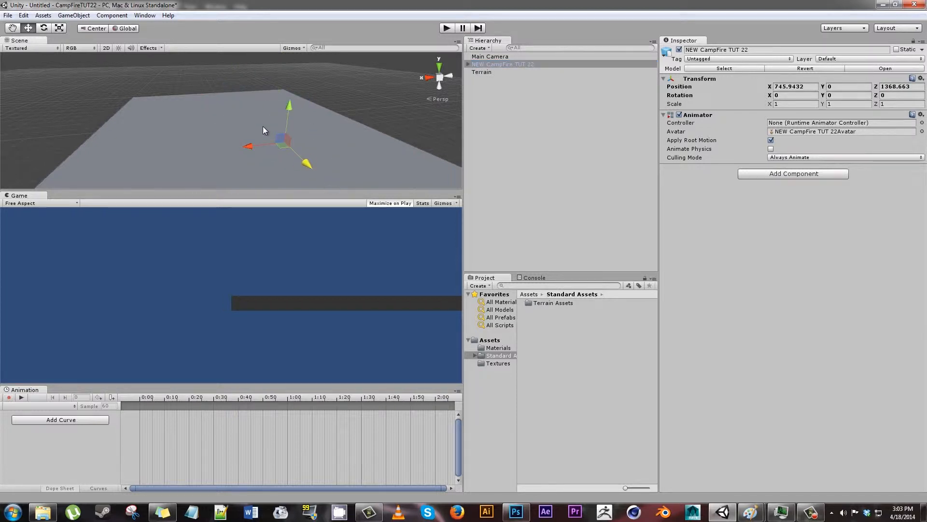
# Set the campfire model's import Scale Factor to 1 and apply the change.
pyautogui.click(720, 69)
pyautogui.click(779, 94)
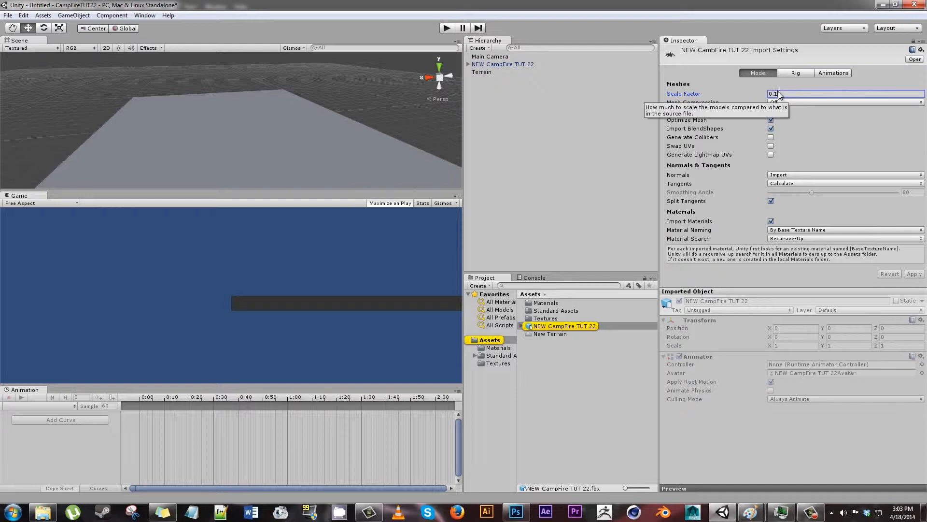
pyautogui.write('1')
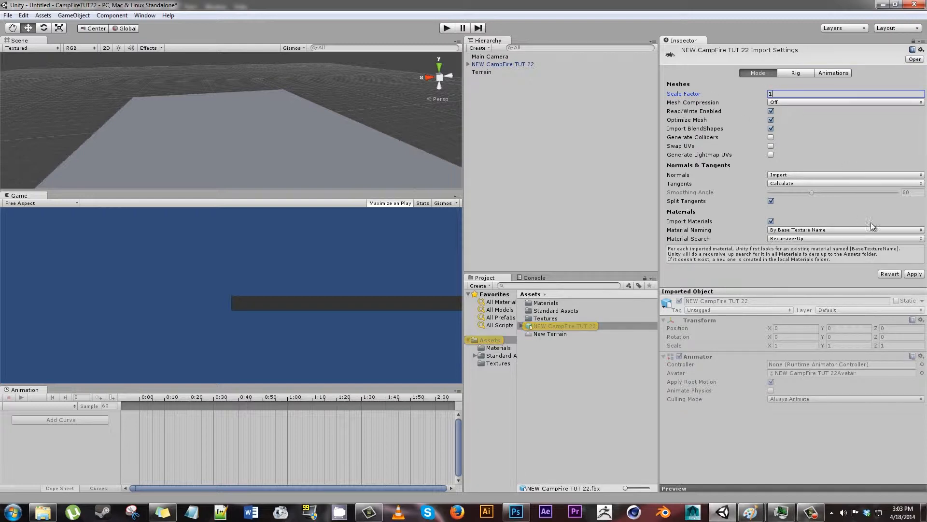
pyautogui.click(914, 274)
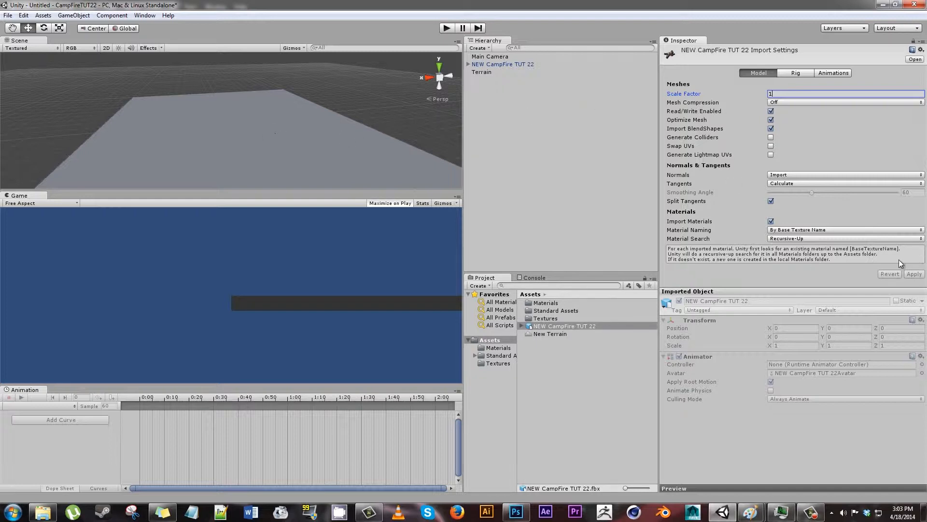
# Frame the campfire in the Scene view and level it with the terrain by setting its Y position to 0.
pyautogui.click(532, 65)
pyautogui.doubleClick(541, 64)
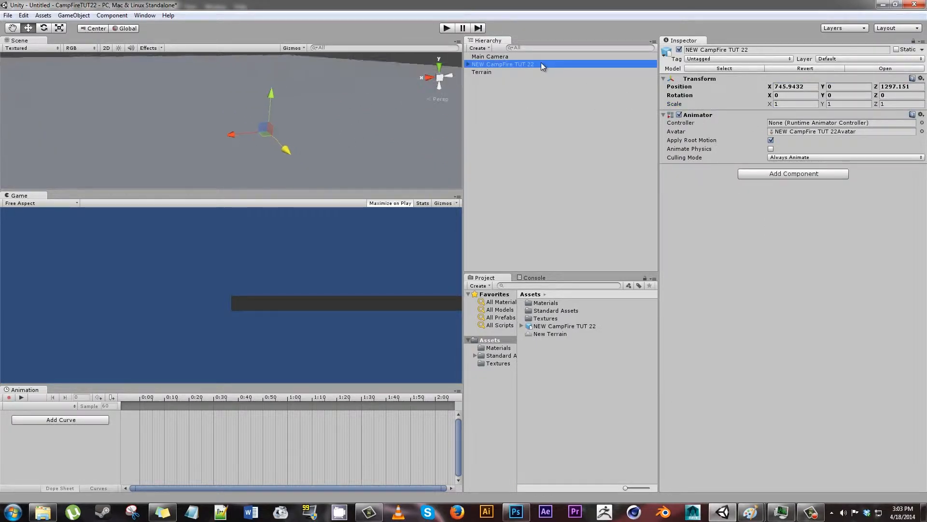
pyautogui.moveTo(229, 84)
pyautogui.mouseDown()
pyautogui.moveTo(230, 62)
pyautogui.moveTo(235, 100)
pyautogui.moveTo(237, 70)
pyautogui.mouseUp()
pyautogui.keyDown('alt'); pyautogui.moveTo(269, 160); pyautogui.dragTo(307, 96); pyautogui.keyUp('alt')
pyautogui.moveTo(237, 70); pyautogui.dragTo(242, 84)
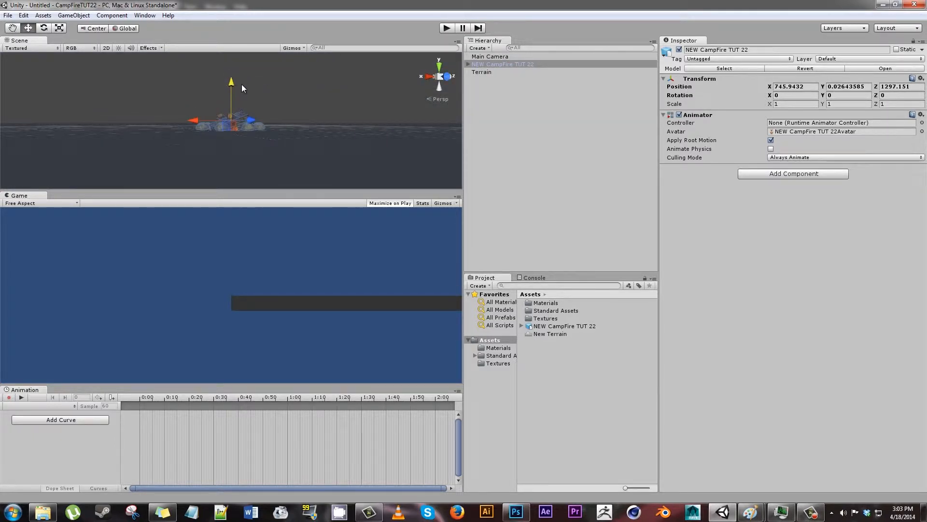
pyautogui.click(848, 87)
pyautogui.moveTo(868, 87); pyautogui.dragTo(806, 85)
pyautogui.write('0')
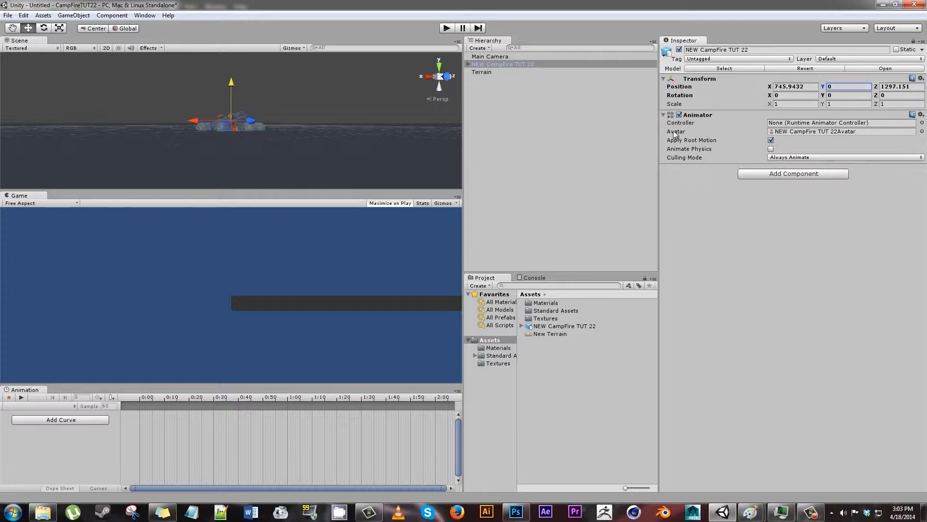
pyautogui.keyDown('alt'); pyautogui.moveTo(263, 111); pyautogui.dragTo(307, 173); pyautogui.keyUp('alt')
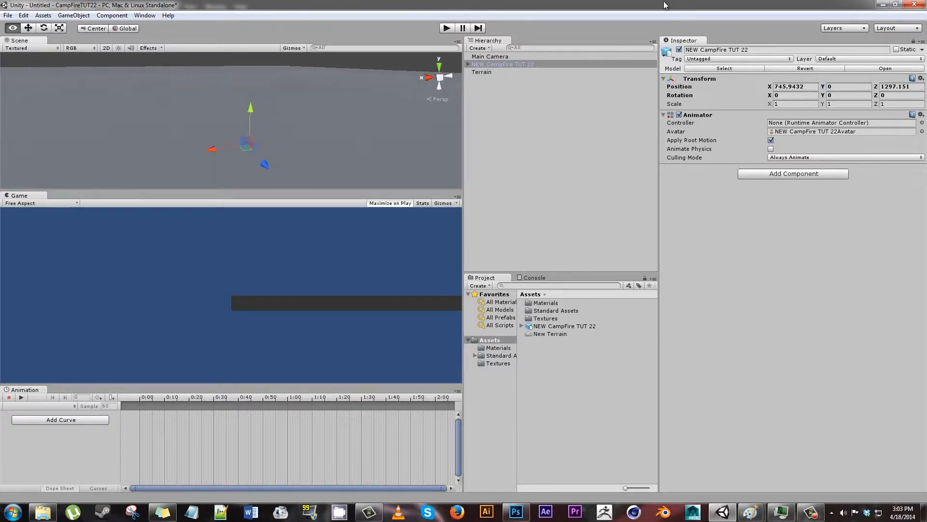
pyautogui.doubleClick(577, 64)
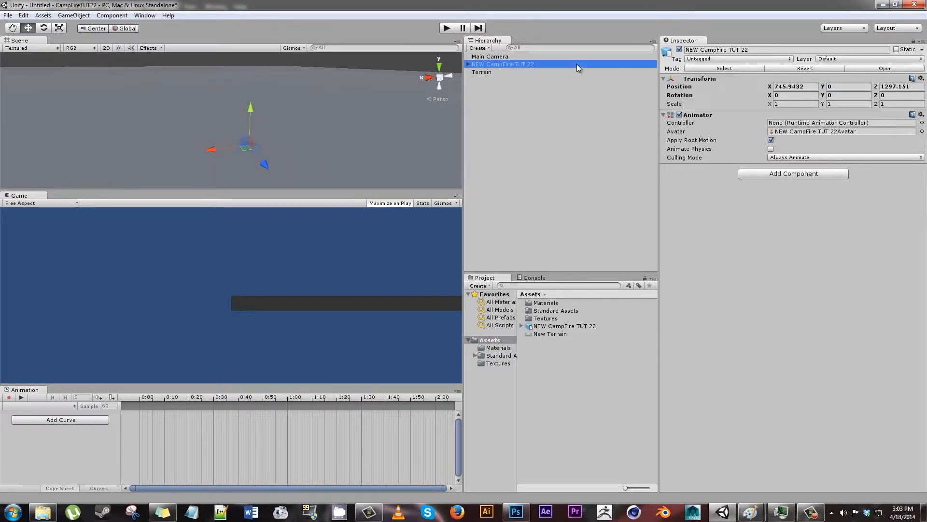
pyautogui.click(530, 71)
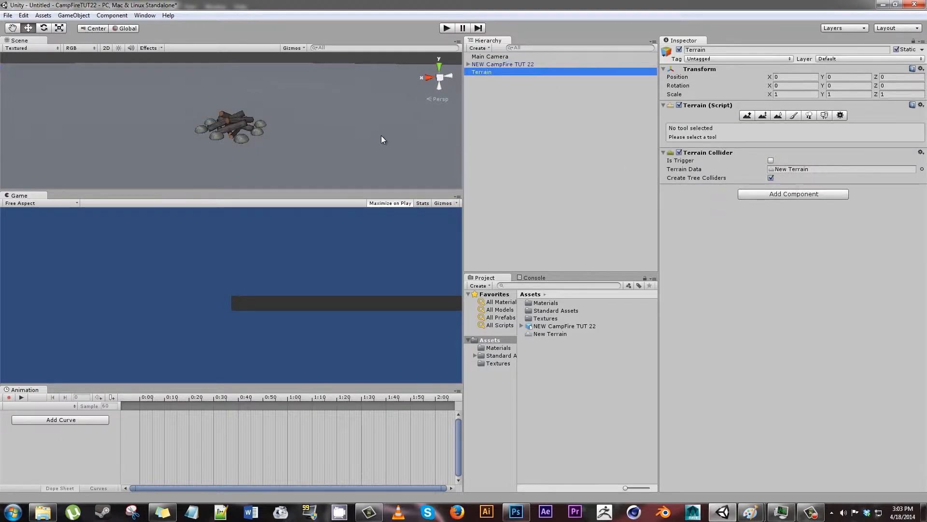
# Select the Main Camera and rotate it about the Y axis to about 23.5 degrees.
pyautogui.click(485, 48)
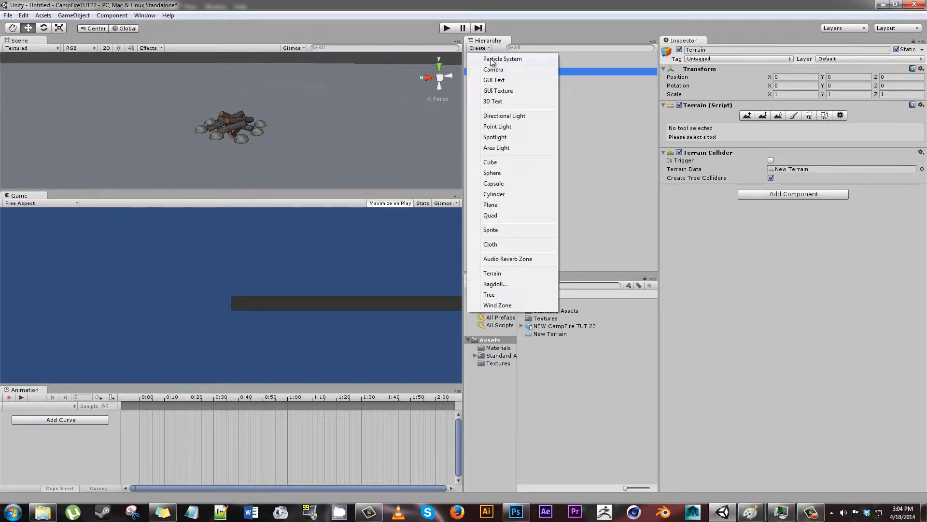
pyautogui.click(493, 69)
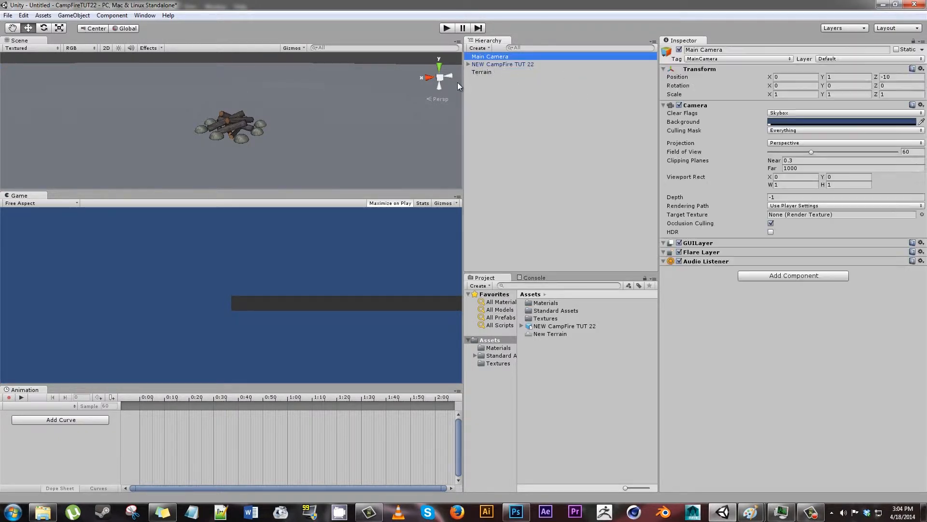
pyautogui.scroll(-3, 331, 79)
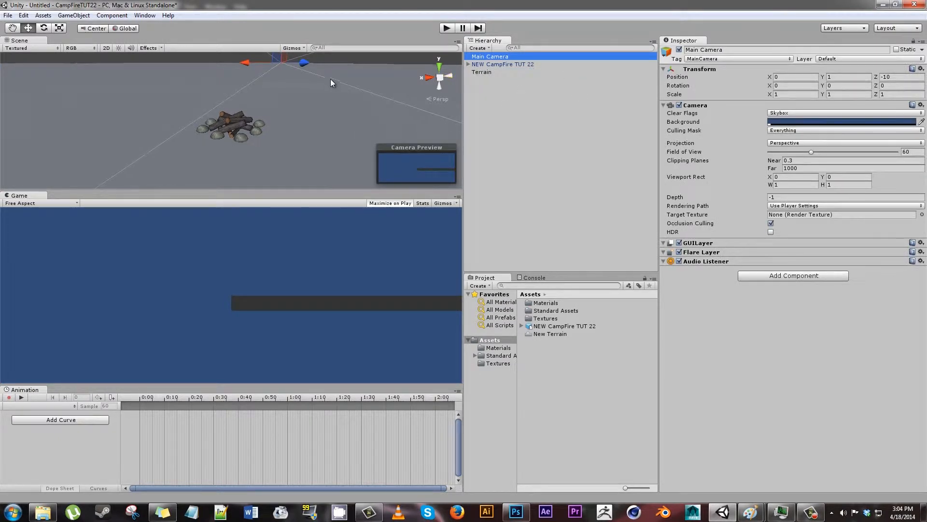
pyautogui.keyDown('alt'); pyautogui.moveTo(325, 78); pyautogui.dragTo(331, 120); pyautogui.keyUp('alt')
pyautogui.press('e')
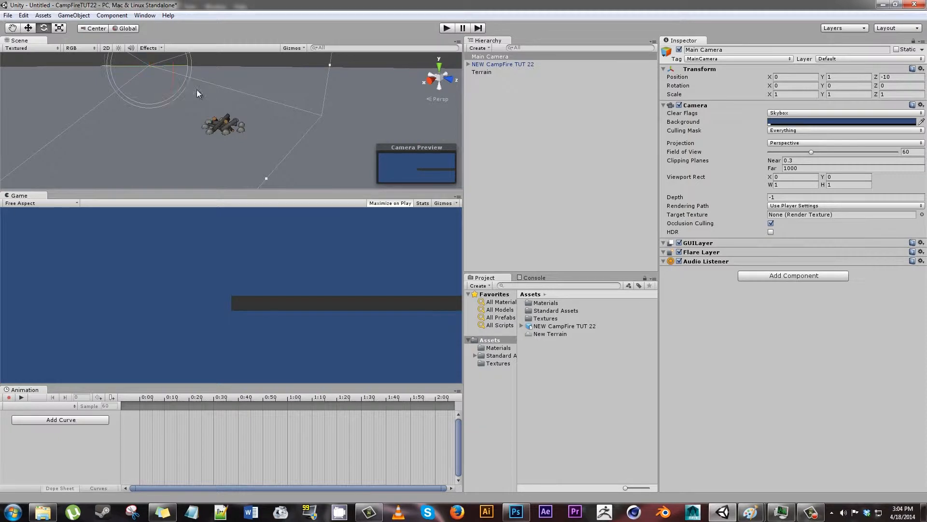
pyautogui.moveTo(169, 66); pyautogui.dragTo(148, 73)
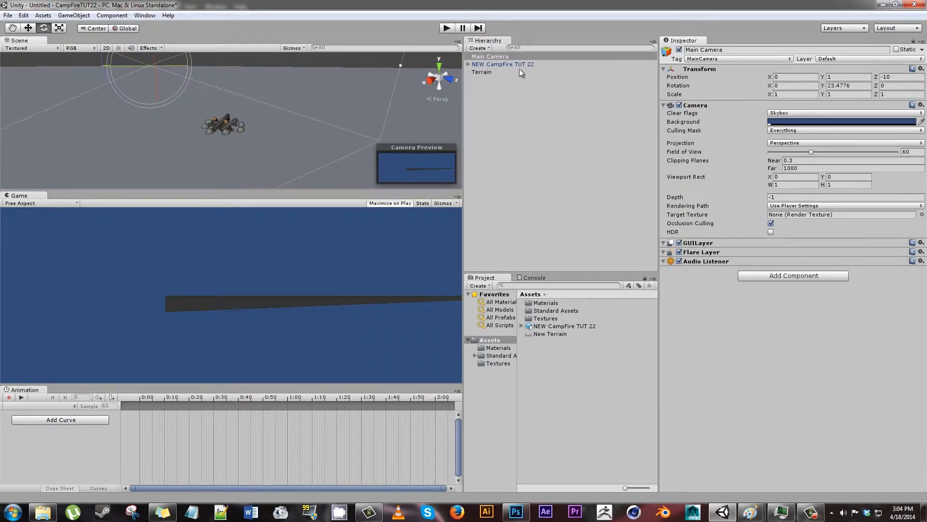
# Set the Main Camera's Y and Z position to 0 and tilt it to about 20.5 degrees on X.
pyautogui.click(864, 76)
pyautogui.write('0')
pyautogui.press('Tab')
pyautogui.write('0')
pyautogui.press('Tab')
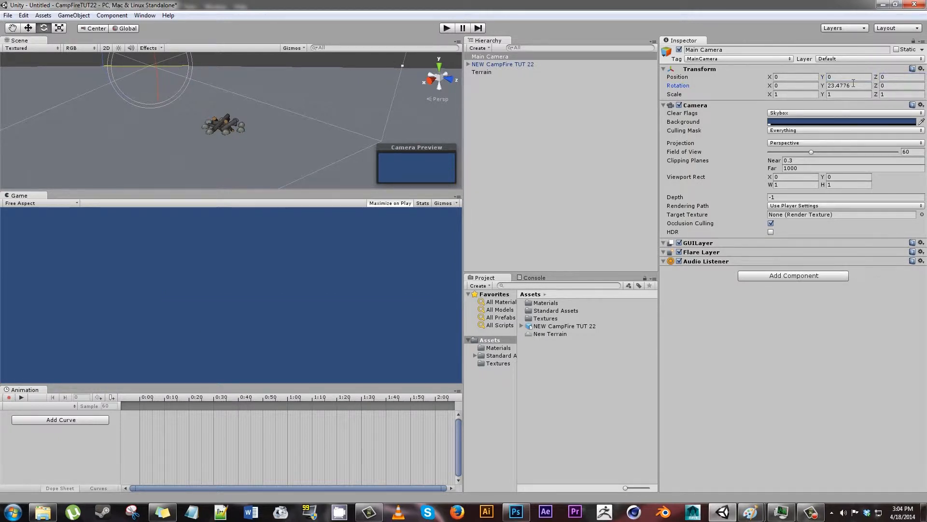
pyautogui.moveTo(154, 57); pyautogui.dragTo(366, 81)
# Create a new camera and move it back from the campfire along the Z axis to about Z 1287.
pyautogui.click(479, 48)
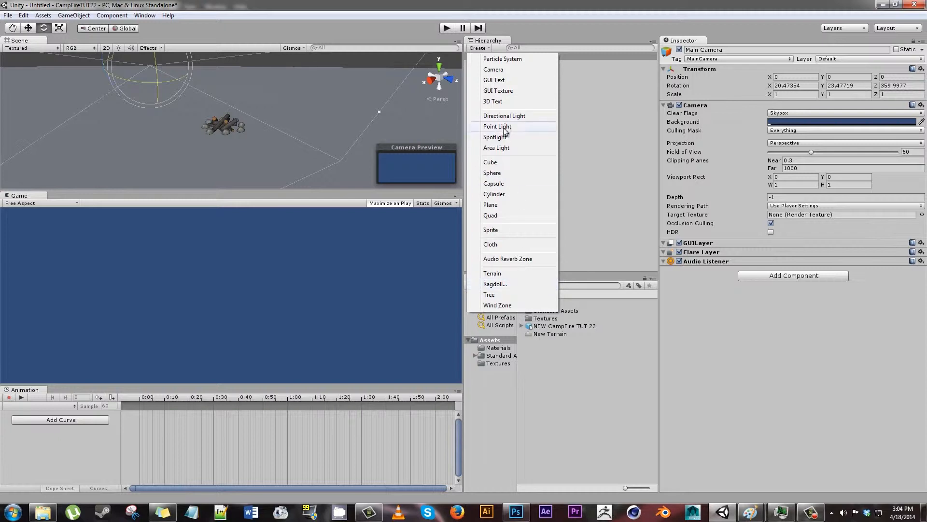
pyautogui.click(514, 69)
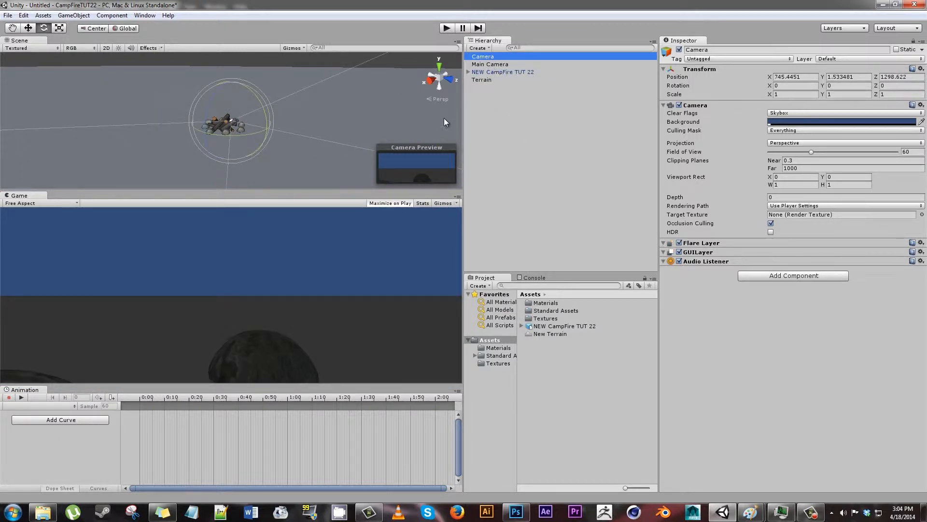
pyautogui.keyDown('alt'); pyautogui.moveTo(380, 140); pyautogui.dragTo(333, 142); pyautogui.keyUp('alt')
pyautogui.press('w')
pyautogui.moveTo(271, 122); pyautogui.dragTo(192, 121)
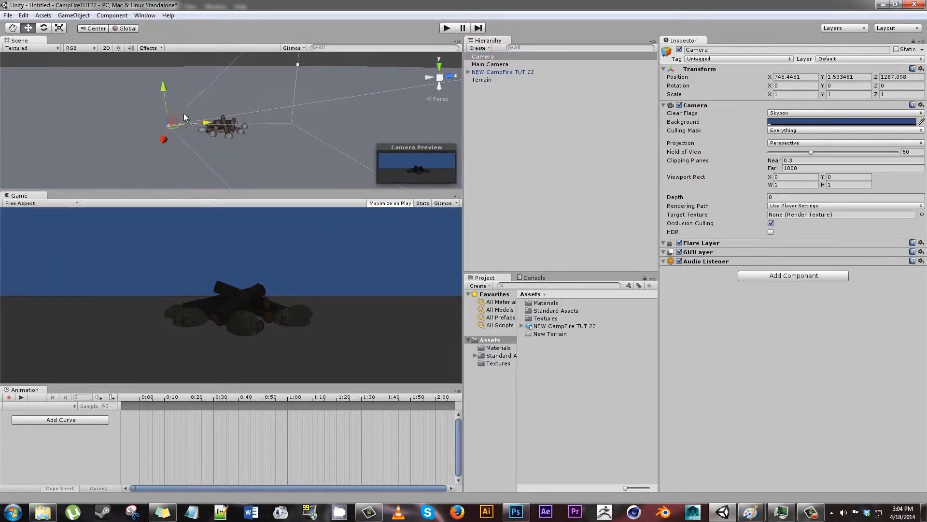
# Tilt the new camera down to about 18.8 degrees on X and reposition it to about Y 5.05, Z 1284.6.
pyautogui.press('e')
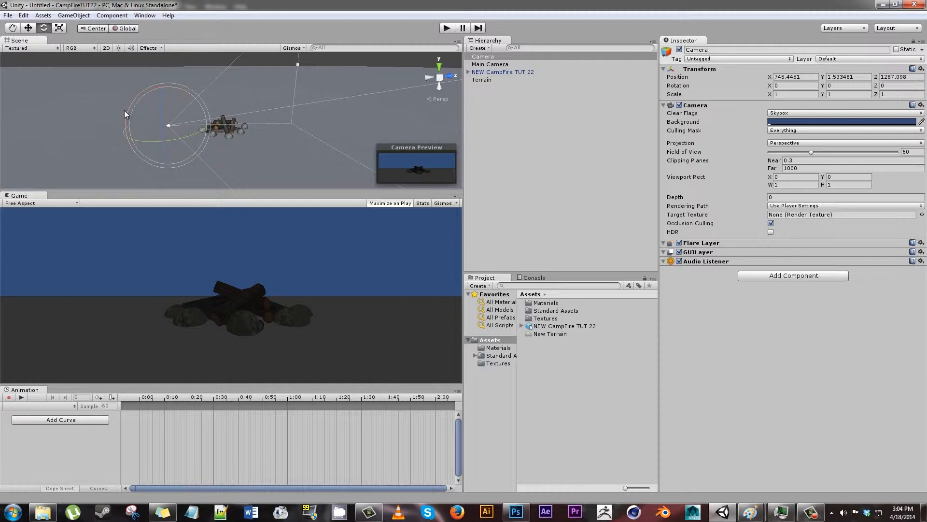
pyautogui.moveTo(126, 113); pyautogui.dragTo(164, 64)
pyautogui.press('w')
pyautogui.moveTo(204, 107)
pyautogui.mouseDown()
pyautogui.moveTo(189, 101)
pyautogui.moveTo(195, 107)
pyautogui.mouseUp()
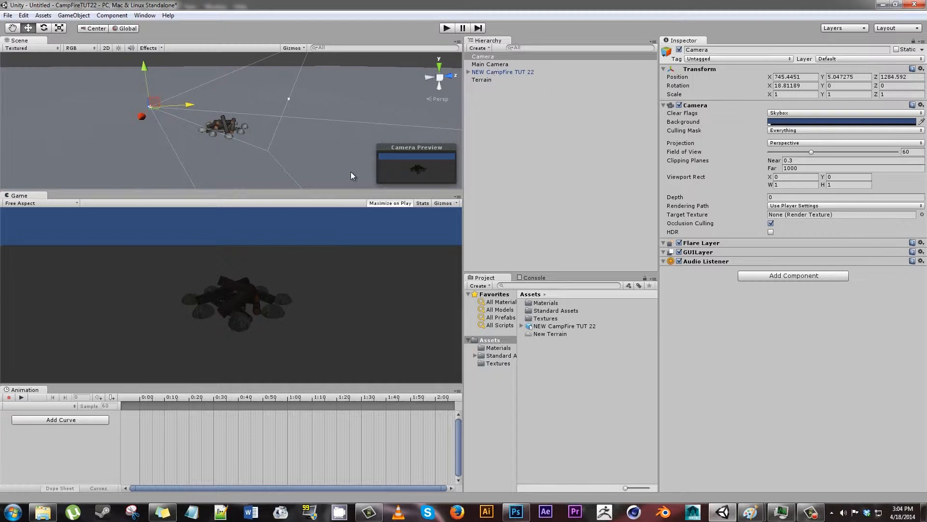
# Select the Terrain and activate its Raise / Lower Terrain brush.
pyautogui.click(497, 80)
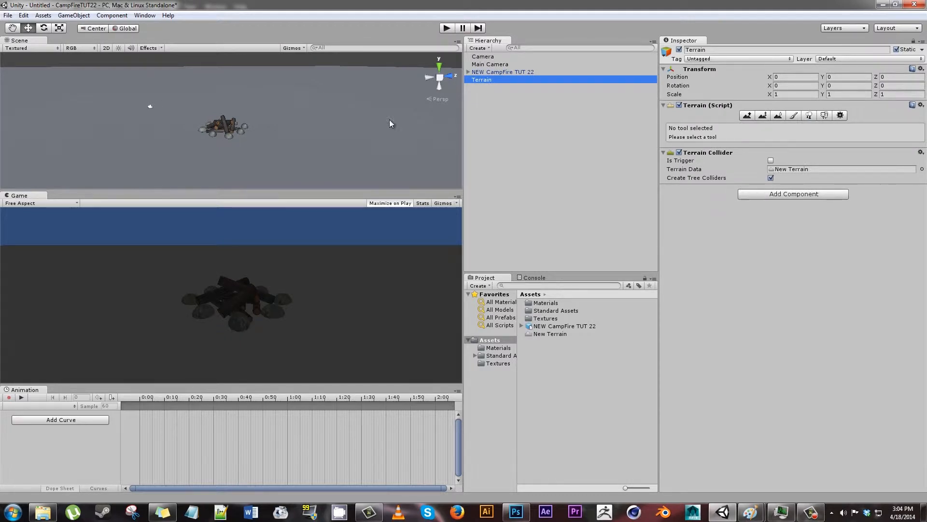
pyautogui.click(505, 64)
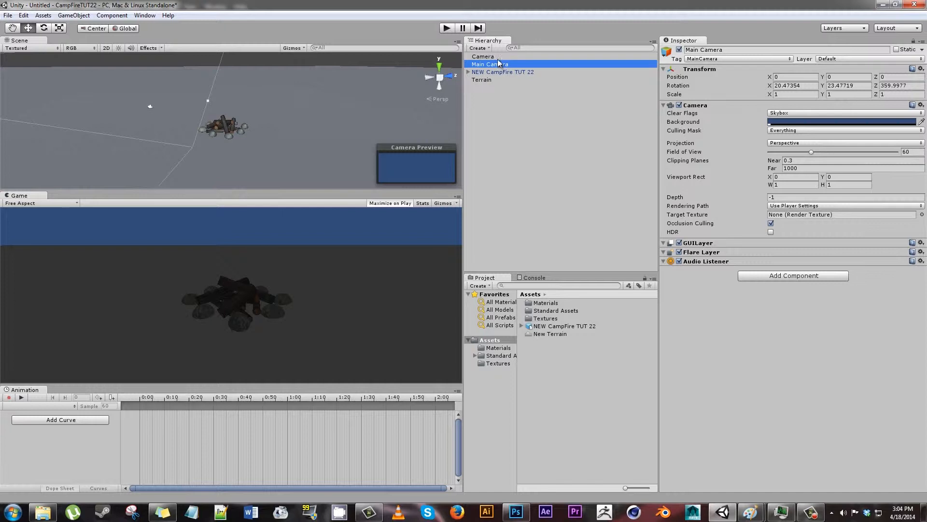
pyautogui.click(497, 59)
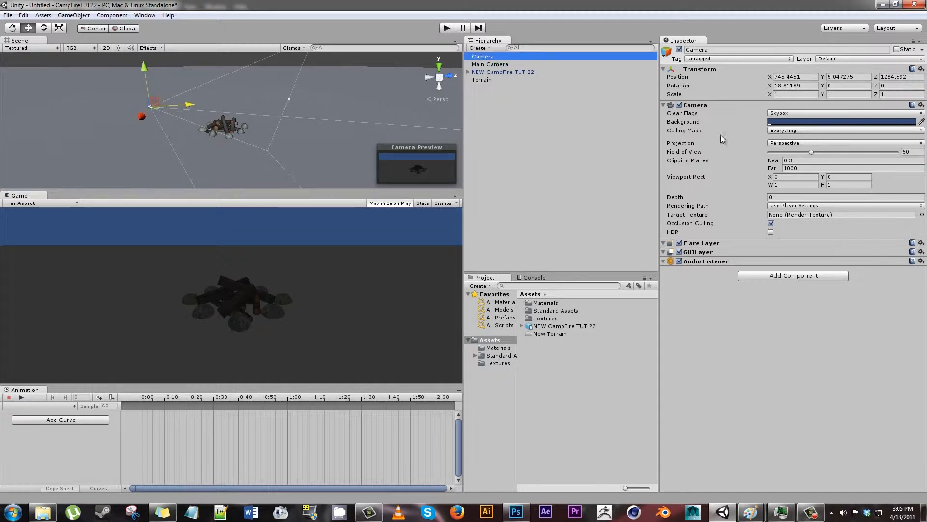
pyautogui.click(528, 84)
pyautogui.click(529, 81)
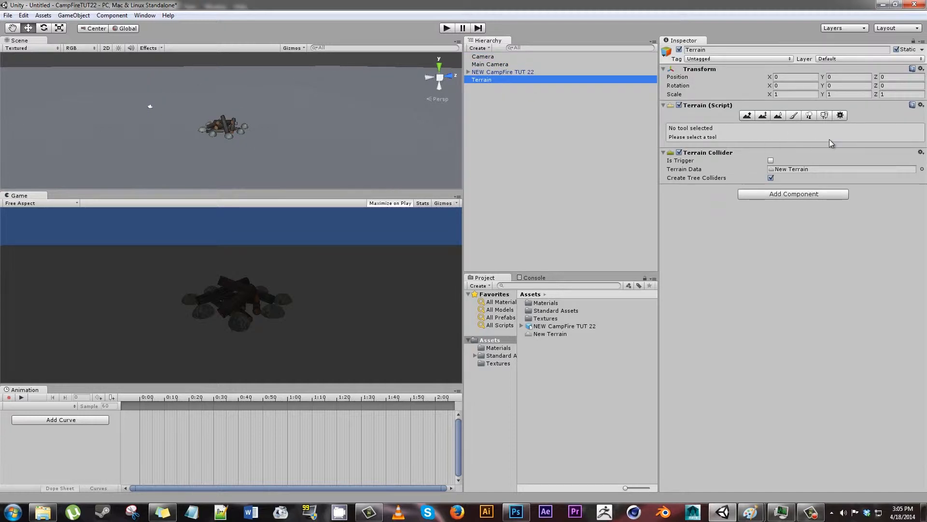
pyautogui.click(747, 115)
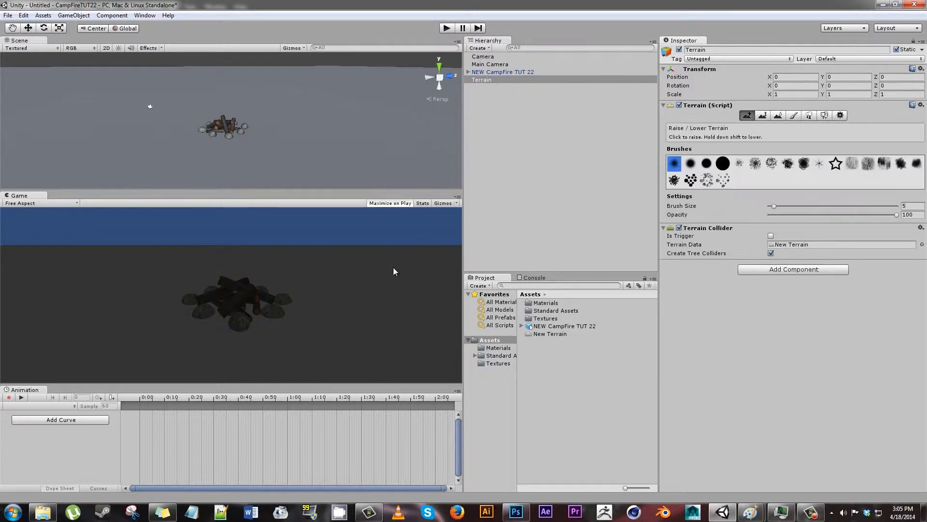
# Test raising the terrain beyond the campfire, reduce the brush opacity to 45, and undo the test strokes.
pyautogui.moveTo(359, 104); pyautogui.dragTo(376, 131)
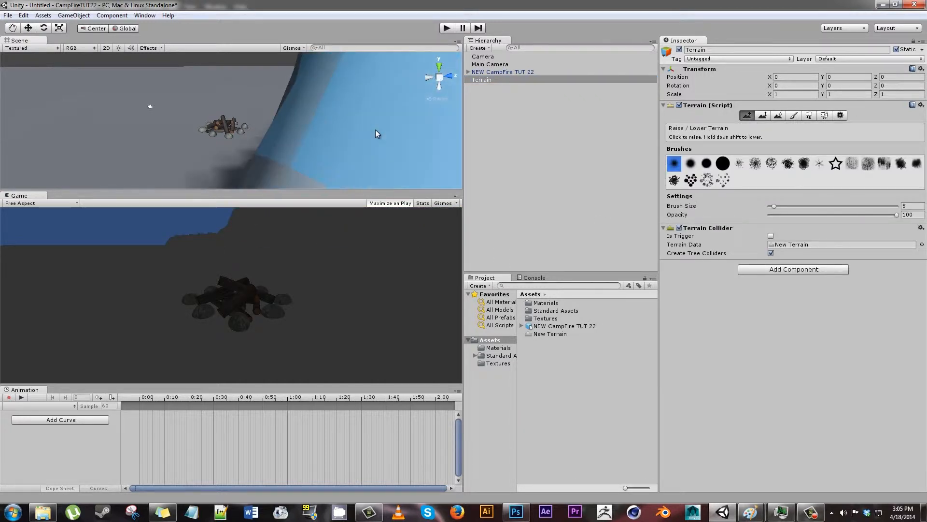
pyautogui.hotkey('ctrl', 'z')
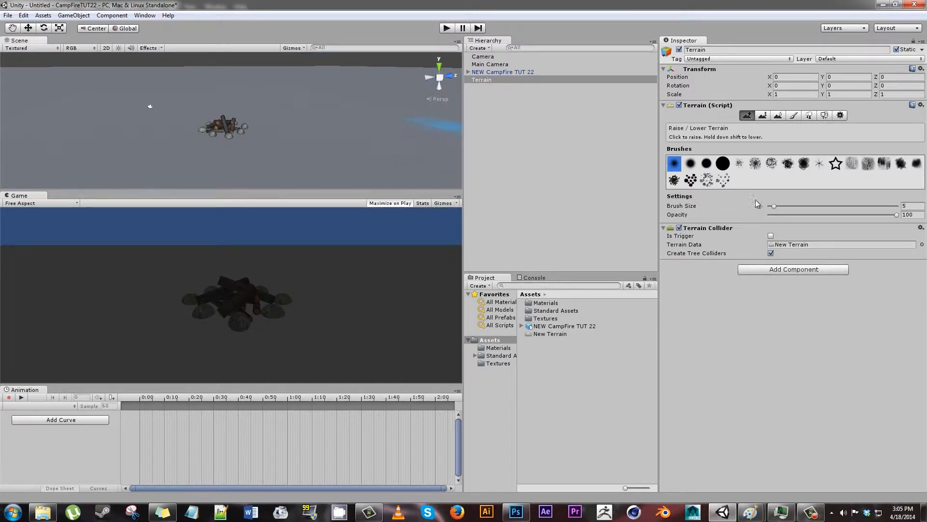
pyautogui.moveTo(861, 215); pyautogui.dragTo(853, 215)
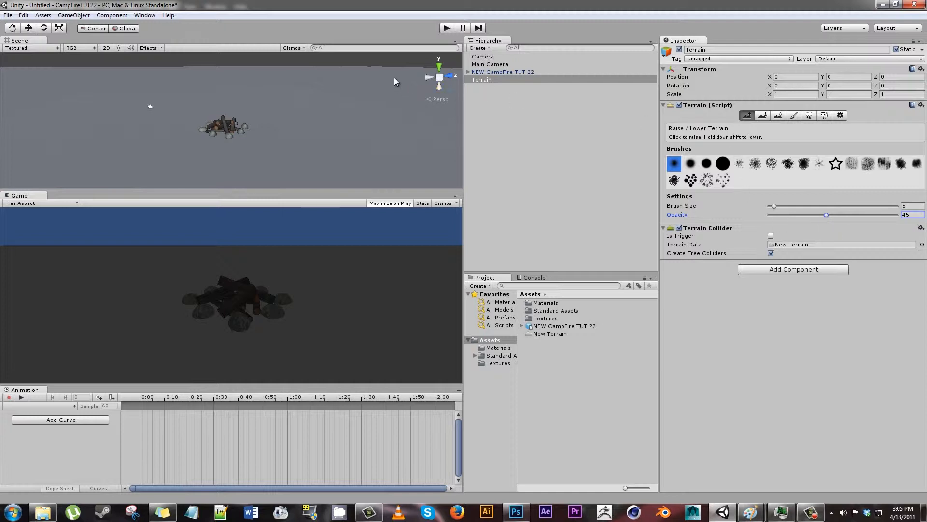
pyautogui.moveTo(368, 81)
pyautogui.mouseDown()
pyautogui.moveTo(401, 122)
pyautogui.moveTo(373, 88)
pyautogui.moveTo(383, 111)
pyautogui.mouseUp()
pyautogui.hotkey('ctrl', 'z')
# Try raising a mountain ridge behind the campfire with brush size 5 and opacity 45, and undo the strokes.
pyautogui.moveTo(317, 108)
pyautogui.keyDown('alt'); pyautogui.mouseDown()
pyautogui.moveTo(372, 110)
pyautogui.moveTo(383, 121)
pyautogui.mouseUp(); pyautogui.keyUp('alt')
pyautogui.moveTo(393, 123)
pyautogui.keyDown('alt'); pyautogui.mouseDown()
pyautogui.moveTo(415, 120)
pyautogui.moveTo(401, 105)
pyautogui.moveTo(457, 106)
pyautogui.moveTo(508, 129)
pyautogui.moveTo(372, 70)
pyautogui.moveTo(169, 62)
pyautogui.mouseUp(); pyautogui.keyUp('alt')
pyautogui.moveTo(97, 61)
pyautogui.mouseDown()
pyautogui.moveTo(381, 70)
pyautogui.moveTo(262, 56)
pyautogui.mouseUp()
pyautogui.hotkey('ctrl', 'z')
pyautogui.hotkey('ctrl', 'z')
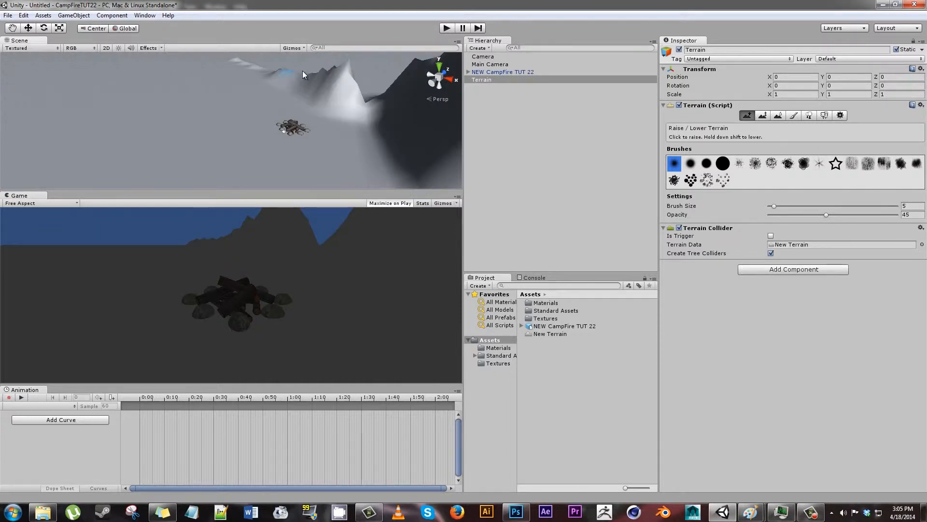
pyautogui.hotkey('ctrl', 'z')
# Set the terrain brush size to 23 and raise a row of hills far behind the campfire.
pyautogui.scroll(-6, 365, 79)
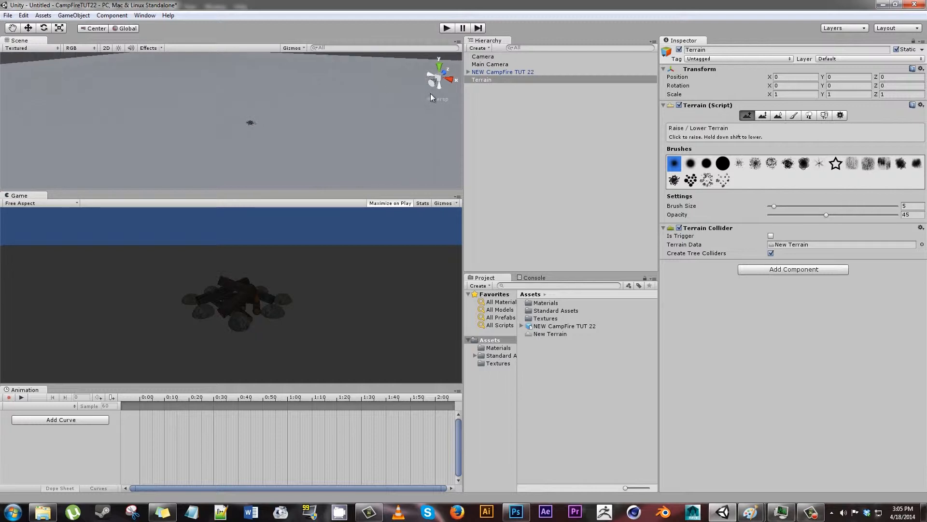
pyautogui.moveTo(790, 205); pyautogui.dragTo(802, 205)
pyautogui.moveTo(320, 61)
pyautogui.mouseDown()
pyautogui.moveTo(349, 65)
pyautogui.moveTo(381, 92)
pyautogui.moveTo(360, 61)
pyautogui.mouseUp()
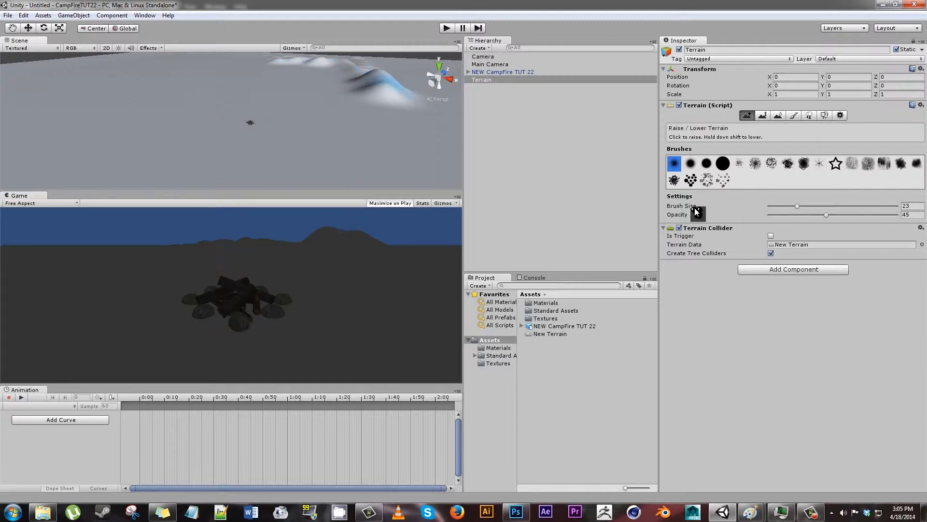
# Set the brush opacity to 65 and raise taller mountains along the terrain's horizon behind the campfire.
pyautogui.click(851, 214)
pyautogui.moveTo(414, 82)
pyautogui.mouseDown()
pyautogui.moveTo(422, 97)
pyautogui.moveTo(360, 59)
pyautogui.mouseUp()
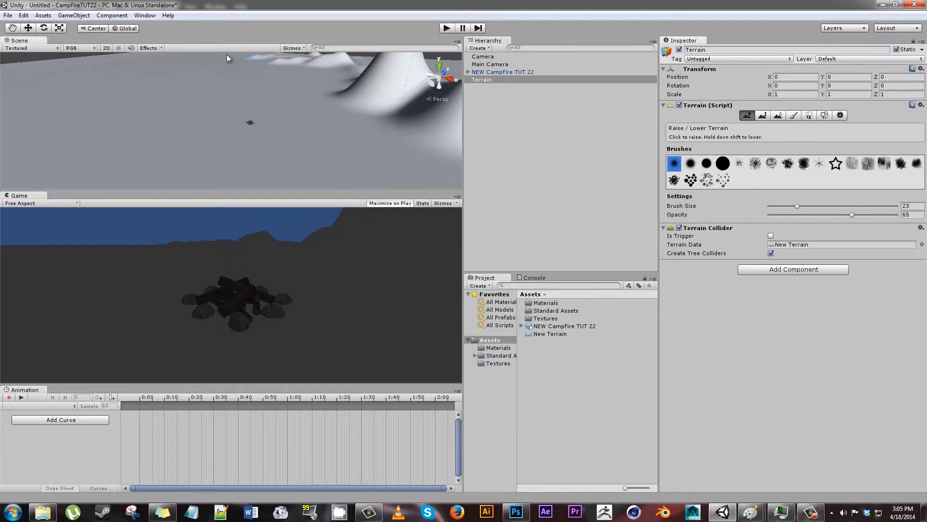
pyautogui.moveTo(294, 59); pyautogui.dragTo(259, 63)
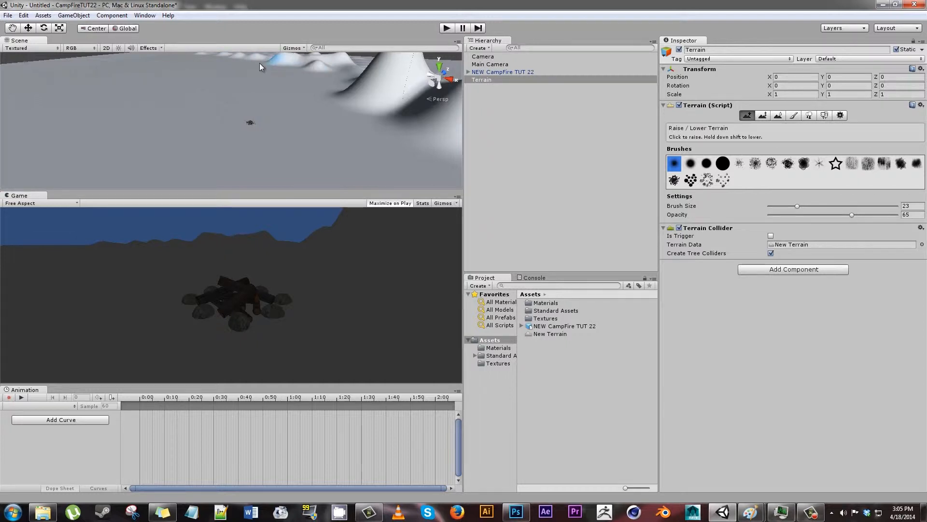
pyautogui.moveTo(202, 70)
pyautogui.mouseDown()
pyautogui.moveTo(281, 57)
pyautogui.moveTo(182, 62)
pyautogui.moveTo(192, 69)
pyautogui.moveTo(316, 50)
pyautogui.mouseUp()
pyautogui.moveTo(355, 74)
pyautogui.mouseDown()
pyautogui.moveTo(296, 58)
pyautogui.moveTo(245, 60)
pyautogui.moveTo(283, 49)
pyautogui.mouseUp()
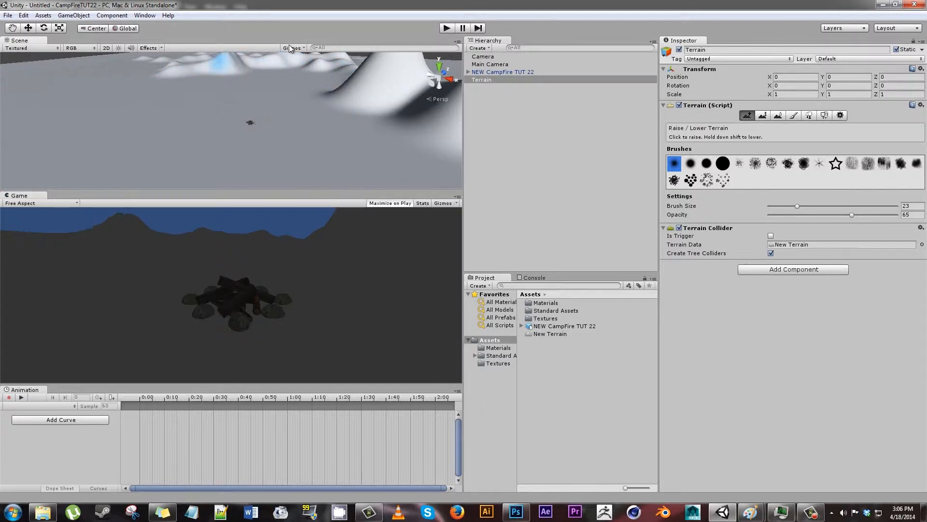
pyautogui.moveTo(349, 66); pyautogui.dragTo(340, 59)
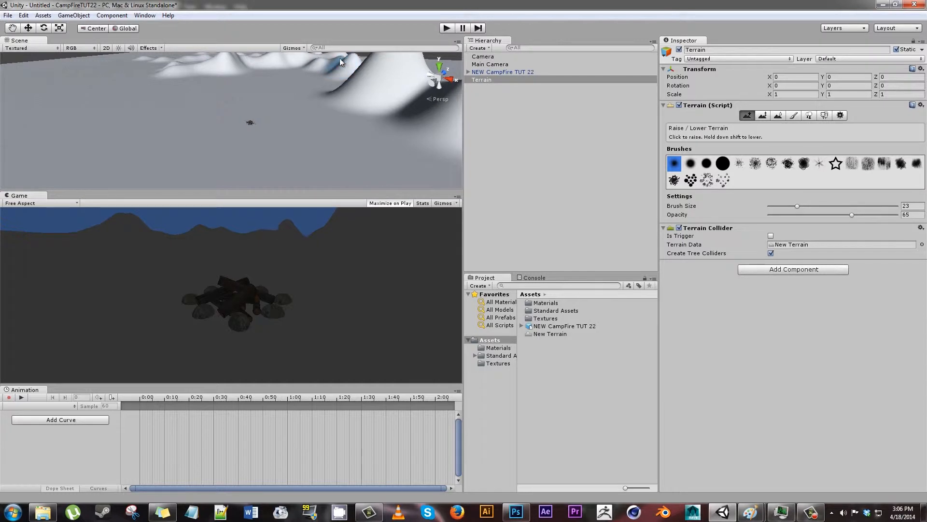
pyautogui.moveTo(280, 50)
pyautogui.mouseDown()
pyautogui.moveTo(182, 67)
pyautogui.moveTo(232, 56)
pyautogui.moveTo(297, 59)
pyautogui.moveTo(238, 54)
pyautogui.moveTo(263, 50)
pyautogui.moveTo(334, 52)
pyautogui.mouseUp()
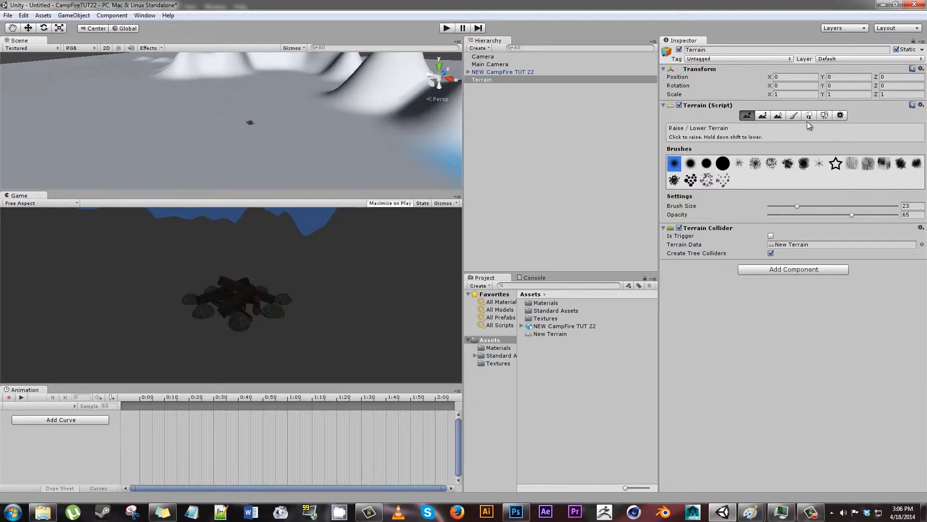
# Add the Grass (Hill) texture to the terrain with a tile size of 15 by 15.
pyautogui.click(794, 115)
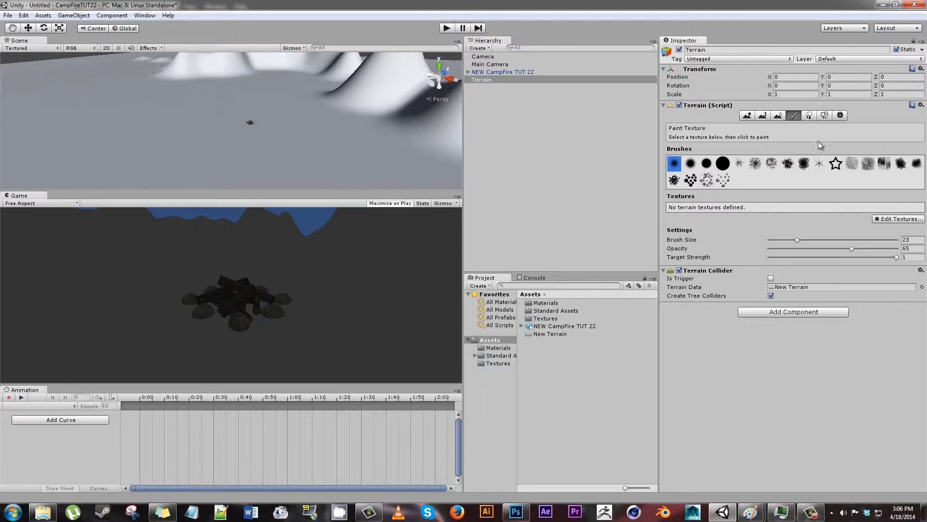
pyautogui.click(895, 220)
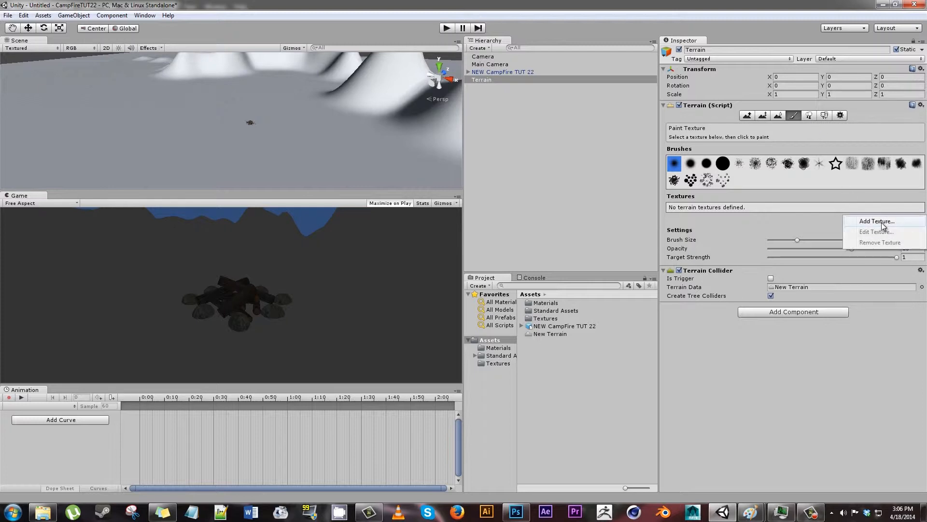
pyautogui.click(878, 222)
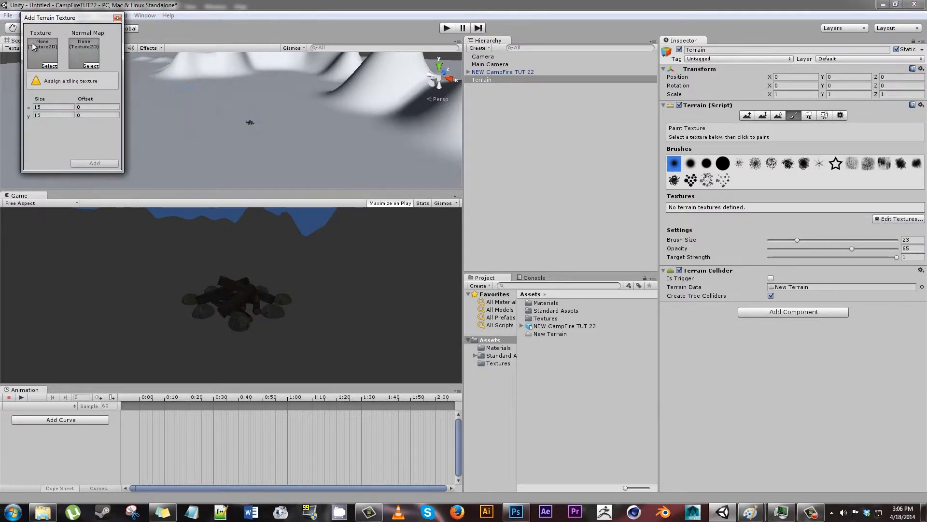
pyautogui.click(51, 66)
pyautogui.moveTo(97, 72)
pyautogui.mouseDown()
pyautogui.moveTo(112, 134)
pyautogui.moveTo(109, 80)
pyautogui.mouseUp()
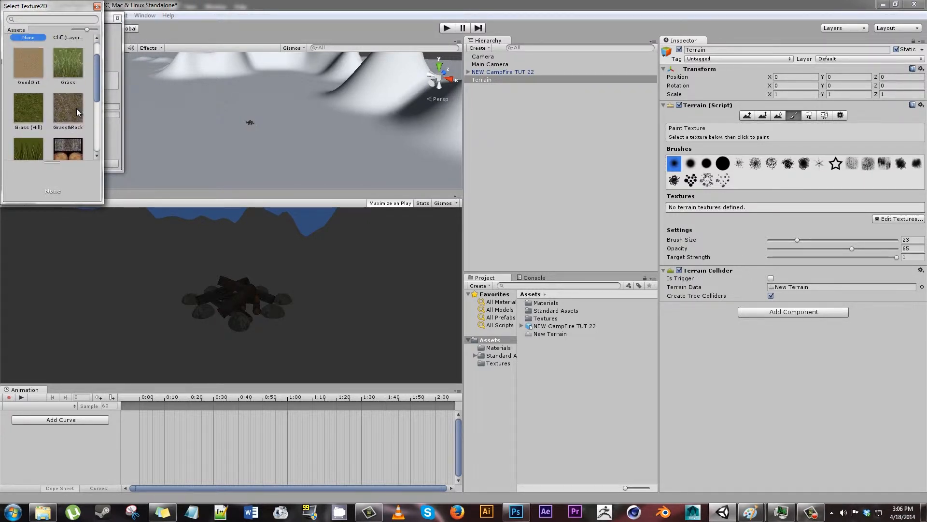
pyautogui.click(39, 115)
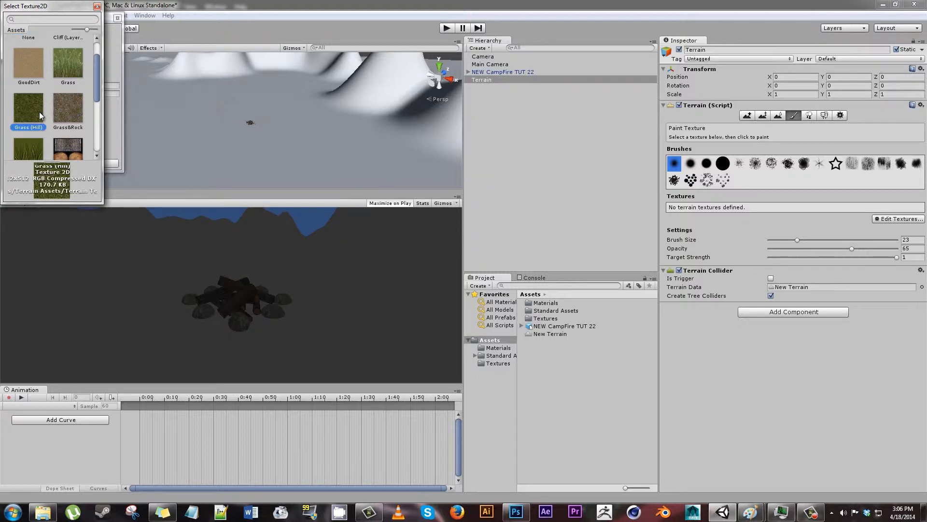
pyautogui.click(244, 80)
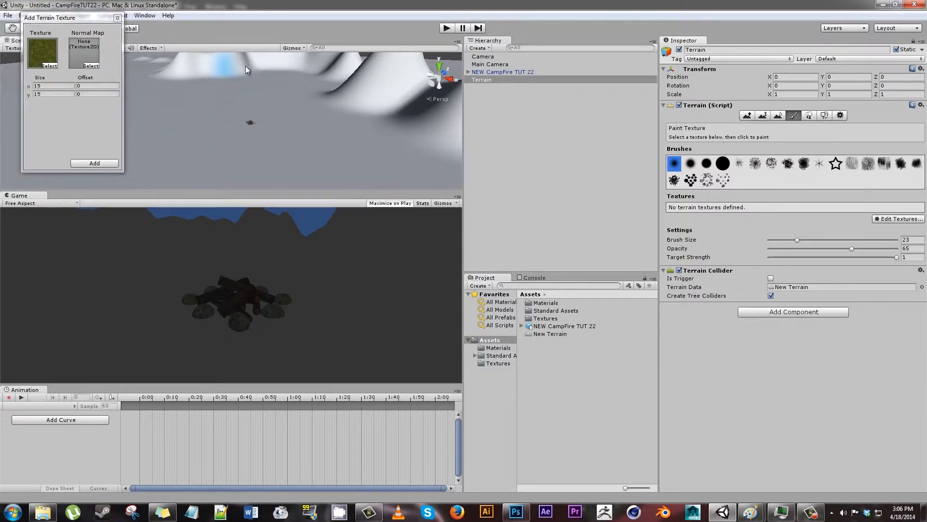
pyautogui.click(108, 165)
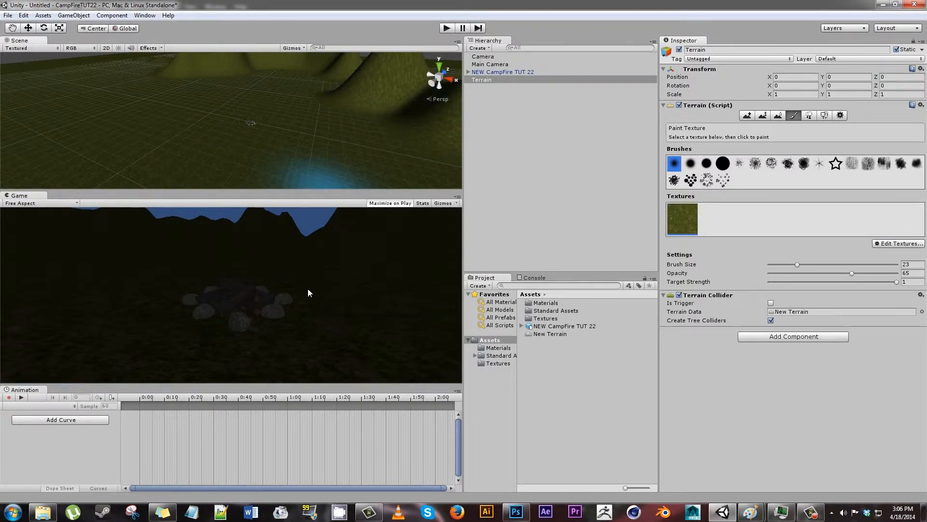
pyautogui.scroll(8, 260, 130)
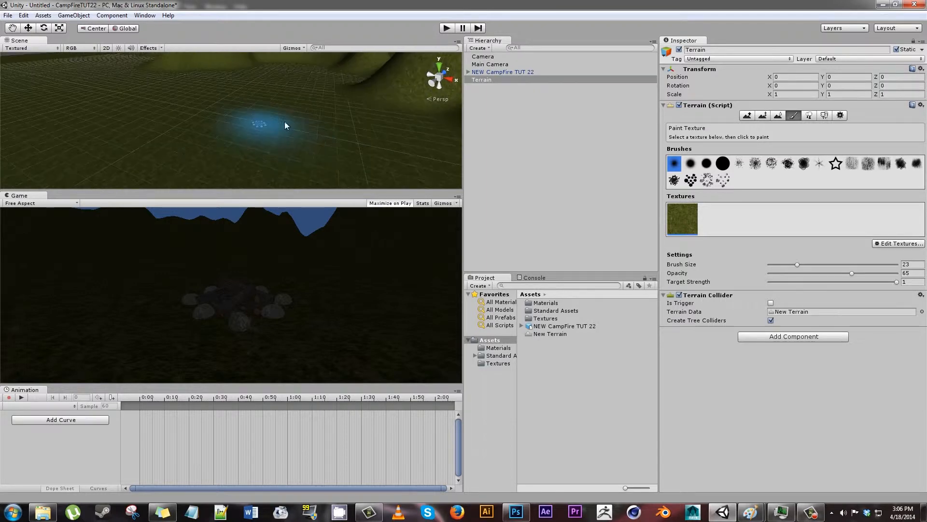
pyautogui.click(488, 50)
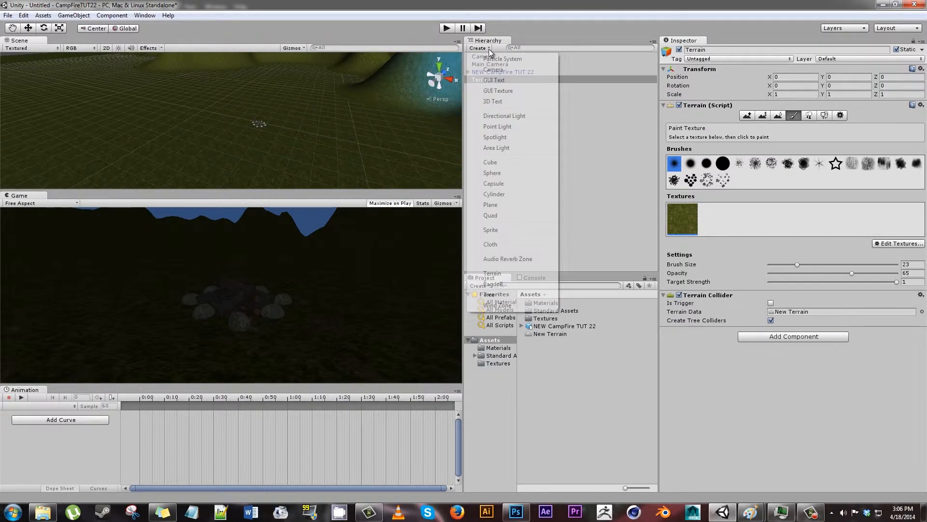
pyautogui.click(593, 147)
# Add the Palm model as a tree type for the terrain with a bend factor of 0.
pyautogui.click(512, 80)
pyautogui.click(809, 115)
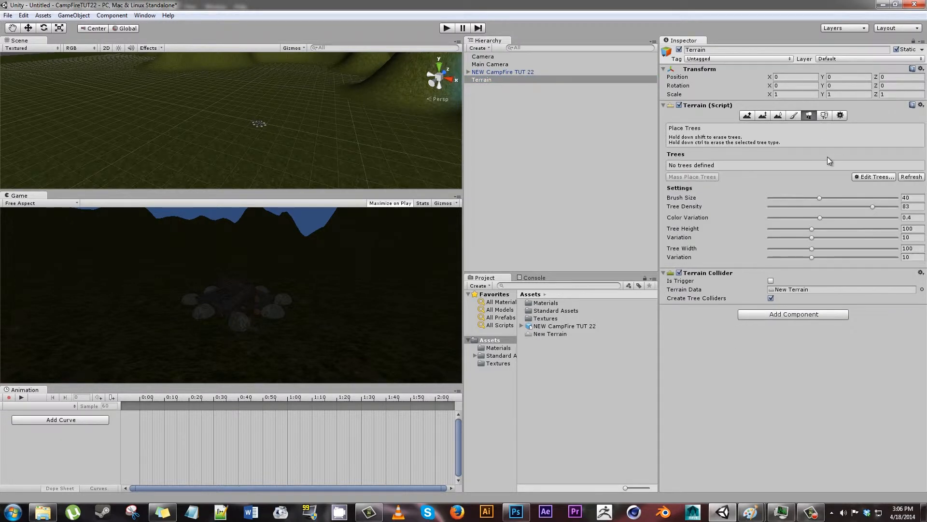
pyautogui.click(869, 177)
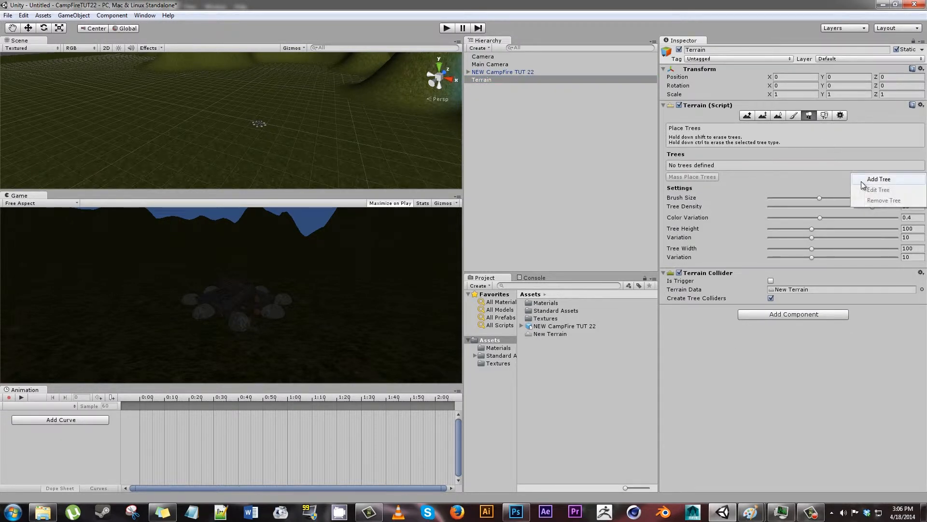
pyautogui.click(873, 184)
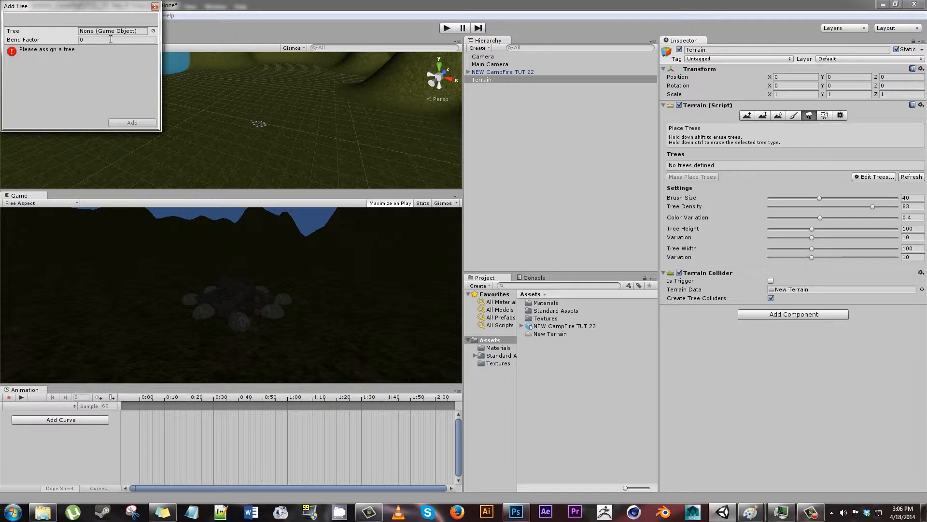
pyautogui.click(153, 31)
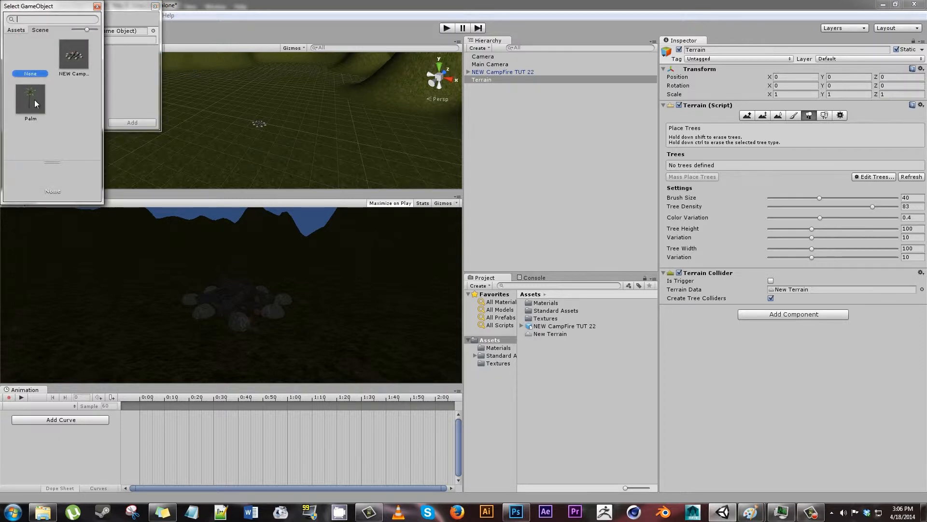
pyautogui.click(42, 120)
pyautogui.doubleClick(38, 99)
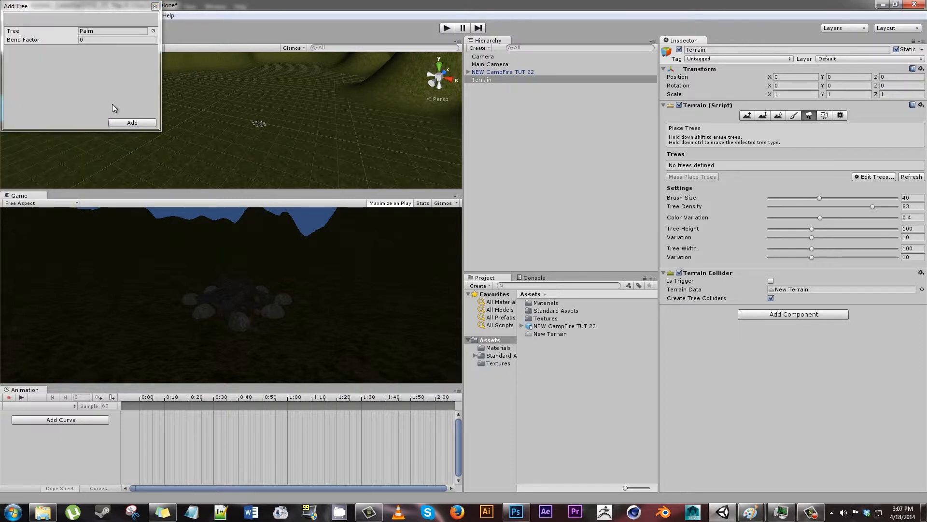
pyautogui.click(127, 123)
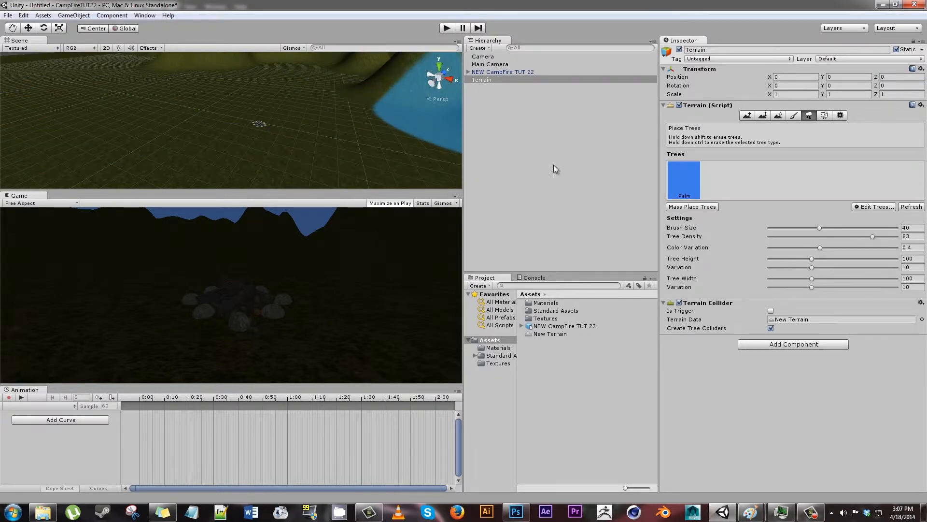
# Try placing palm trees around the campfire with brush size 40 and density 83, and erase them.
pyautogui.click(348, 106)
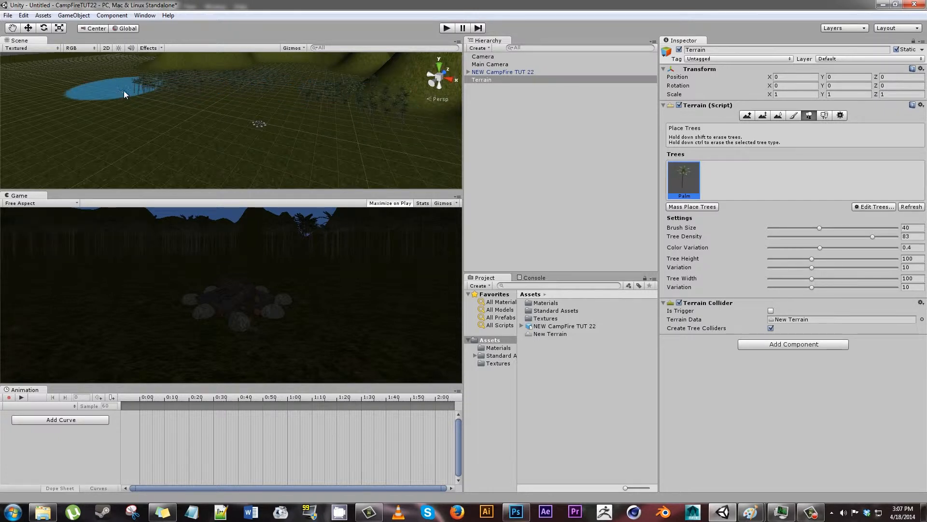
pyautogui.click(238, 85)
pyautogui.moveTo(242, 84)
pyautogui.keyDown('shift'); pyautogui.mouseDown()
pyautogui.moveTo(349, 100)
pyautogui.moveTo(435, 160)
pyautogui.mouseUp(); pyautogui.keyUp('shift')
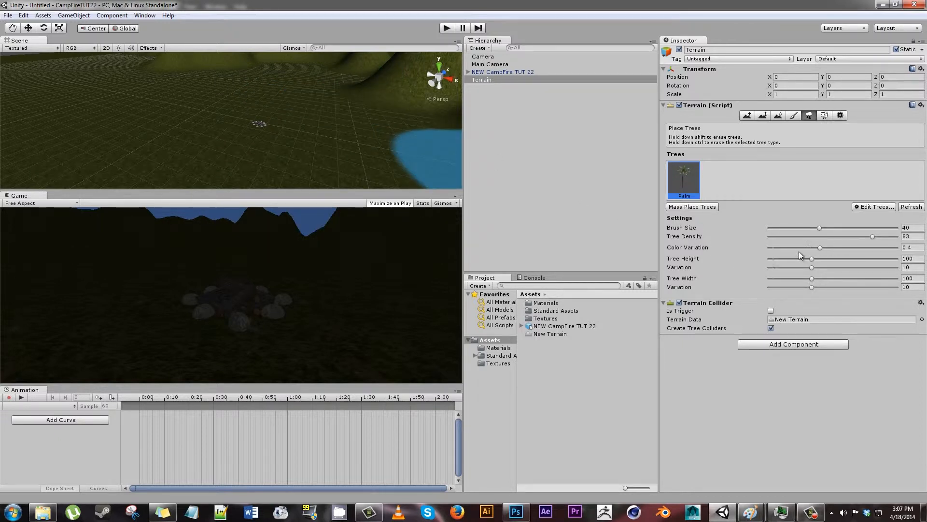
# Set the tree density to 23 and paint palm trees around the campfire and across the surrounding terrain.
pyautogui.click(798, 236)
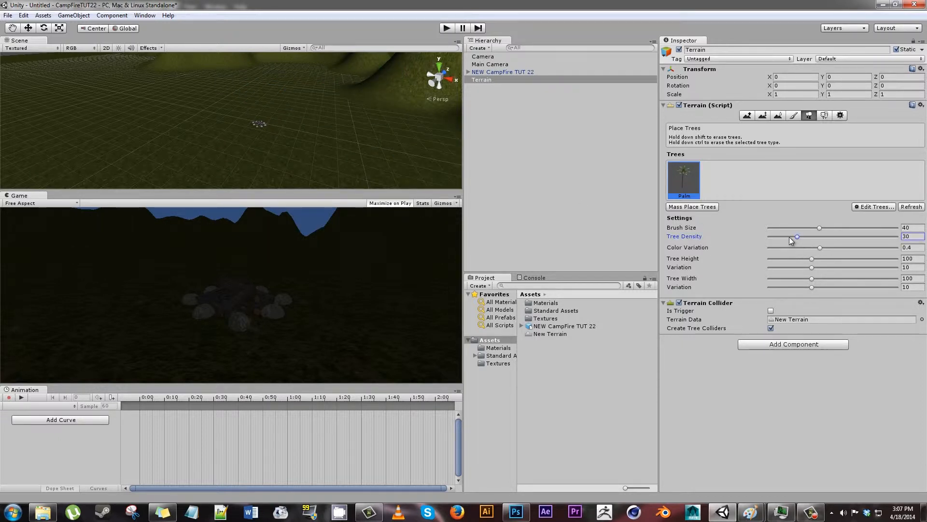
pyautogui.moveTo(346, 147)
pyautogui.mouseDown()
pyautogui.moveTo(338, 130)
pyautogui.moveTo(286, 94)
pyautogui.moveTo(194, 95)
pyautogui.moveTo(170, 107)
pyautogui.moveTo(366, 145)
pyautogui.moveTo(267, 164)
pyautogui.moveTo(126, 114)
pyautogui.moveTo(80, 72)
pyautogui.moveTo(85, 84)
pyautogui.moveTo(360, 76)
pyautogui.moveTo(250, 67)
pyautogui.moveTo(107, 82)
pyautogui.moveTo(457, 91)
pyautogui.moveTo(402, 86)
pyautogui.moveTo(517, 157)
pyautogui.mouseUp()
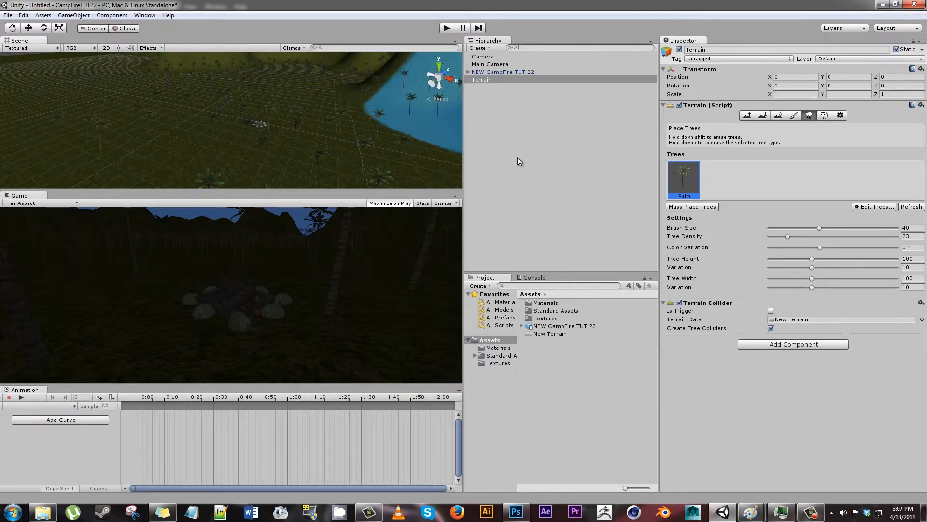
pyautogui.moveTo(408, 194)
pyautogui.mouseDown()
pyautogui.moveTo(438, 162)
pyautogui.moveTo(416, 123)
pyautogui.moveTo(599, 155)
pyautogui.mouseUp()
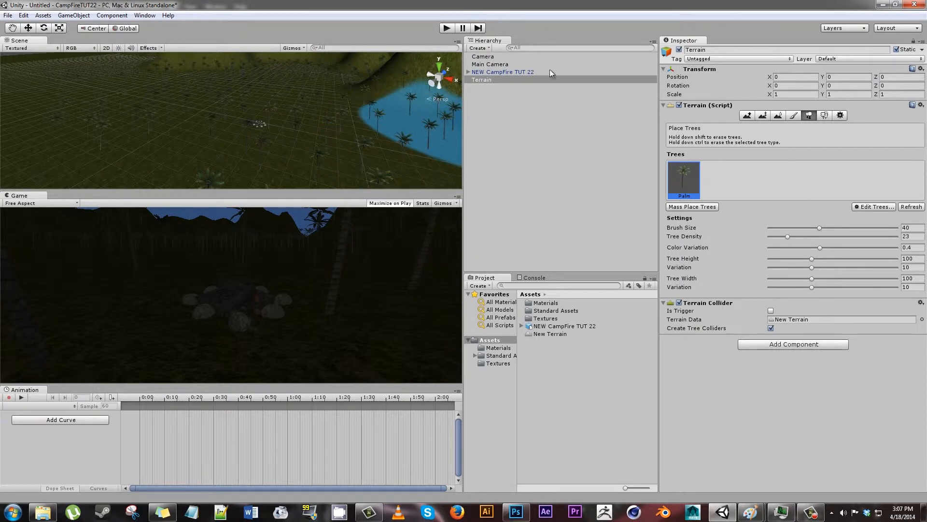
# Add a directional light raised to about Y 62.58 above the terrain, with its intensity set to 0.19.
pyautogui.click(480, 48)
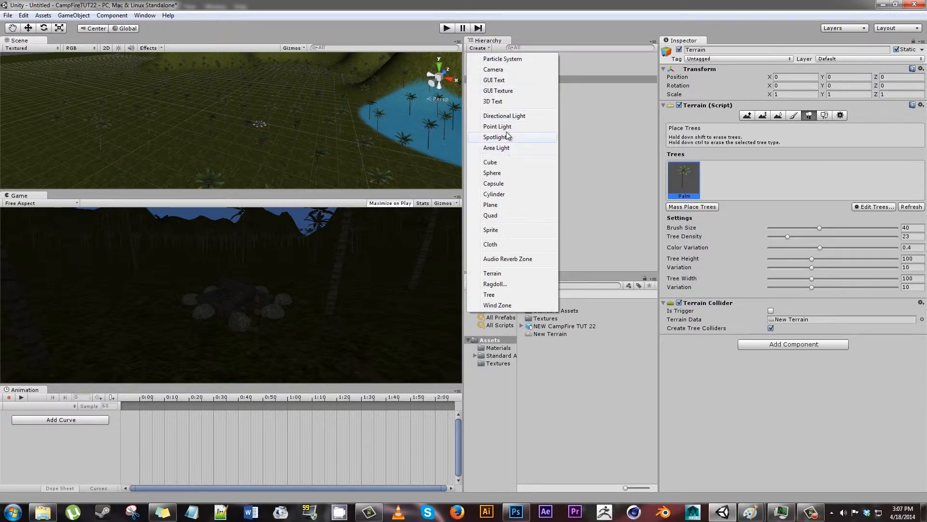
pyautogui.click(504, 116)
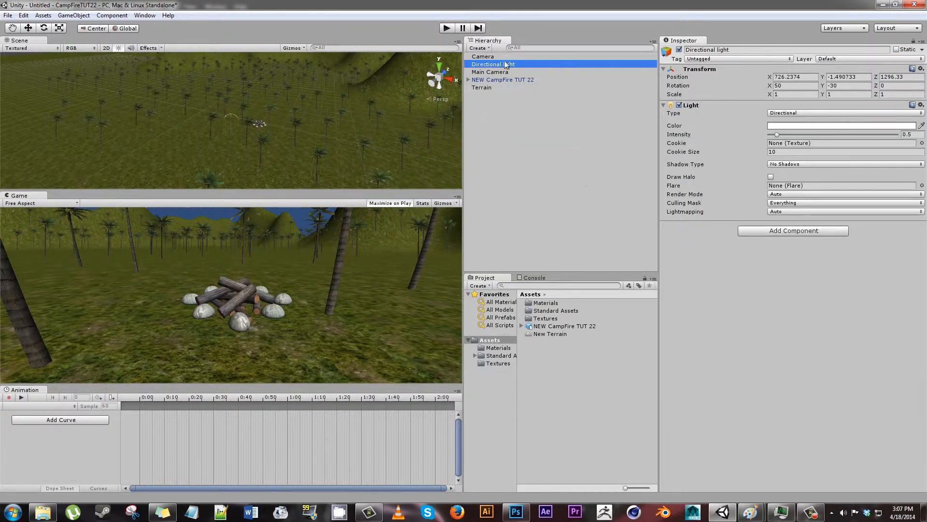
pyautogui.press('w')
pyautogui.moveTo(231, 83); pyautogui.dragTo(232, 58)
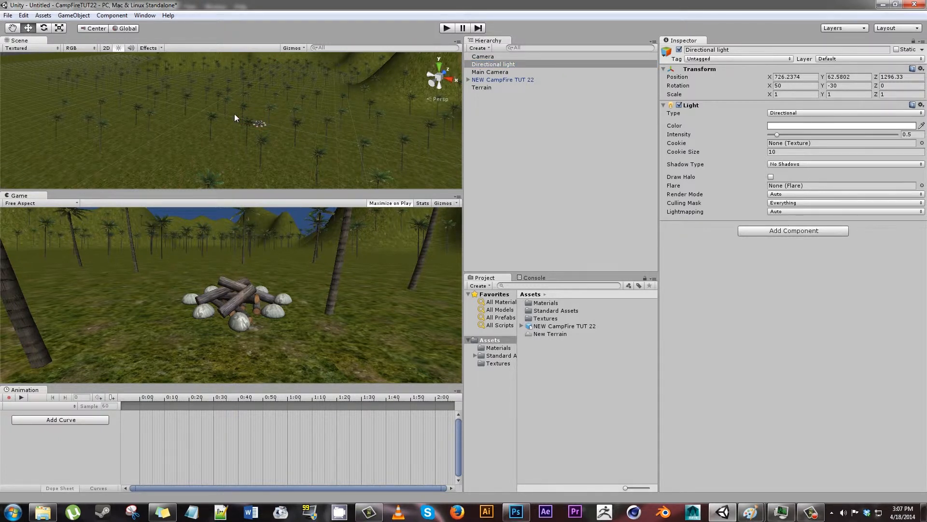
pyautogui.scroll(-5, 234, 114)
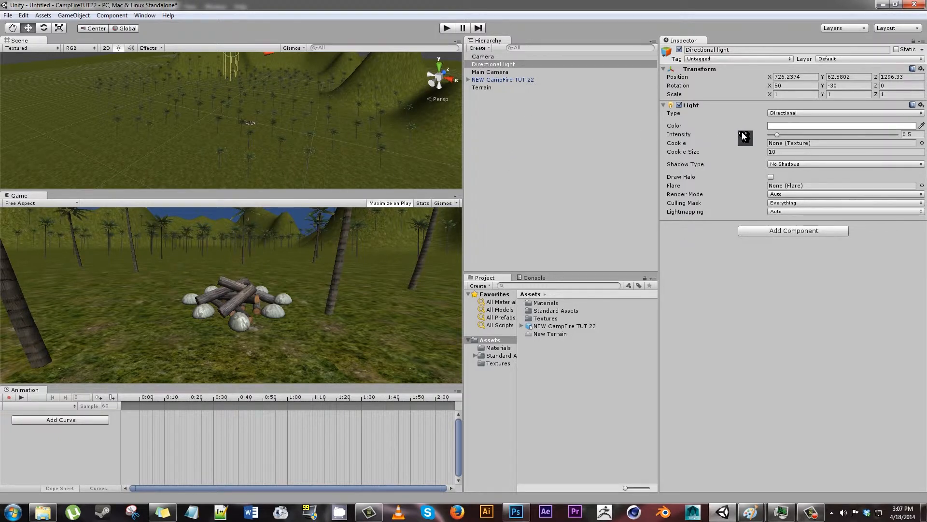
pyautogui.moveTo(776, 135); pyautogui.dragTo(773, 134)
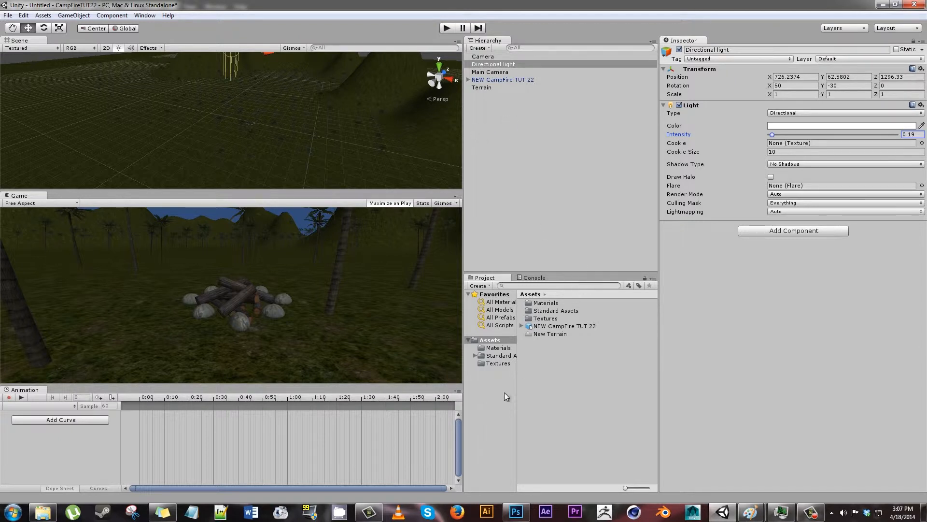
# Look through the project's Textures folder and the CampFire TUT source folder on disk.
pyautogui.click(496, 363)
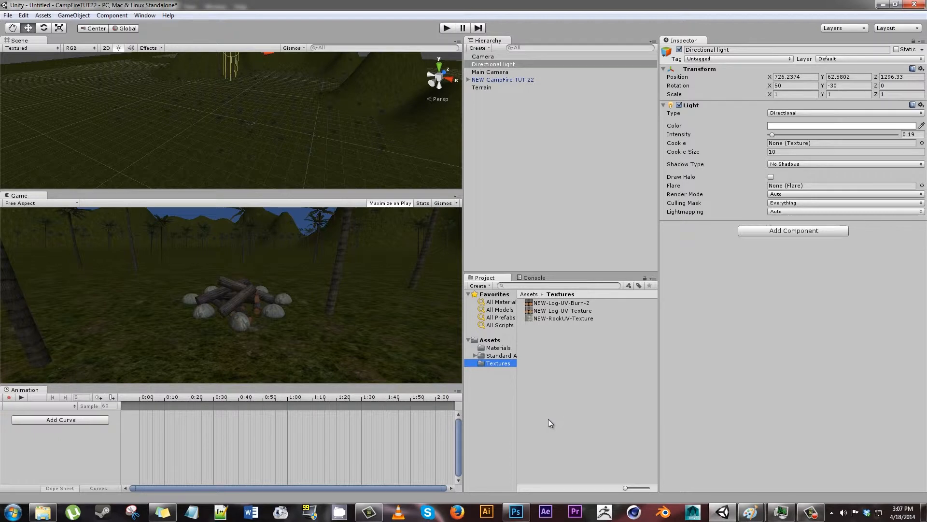
pyautogui.click(43, 511)
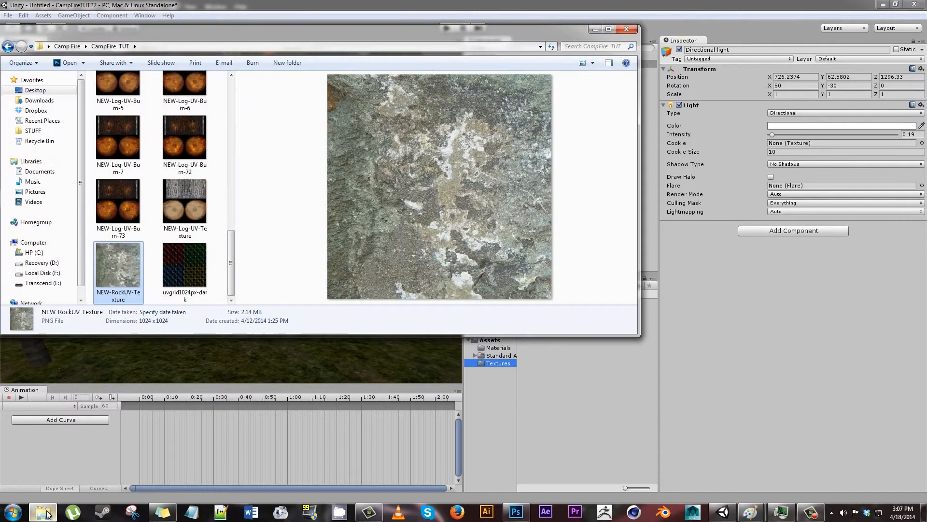
pyautogui.click(589, 388)
# Switch to Photoshop and set the foreground colour to the dark orange 894a00.
pyautogui.click(516, 512)
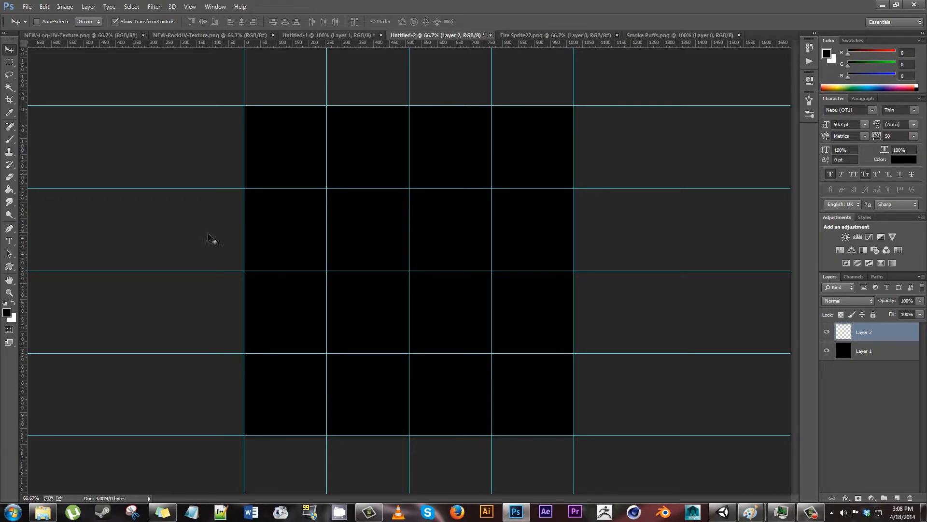
pyautogui.click(6, 313)
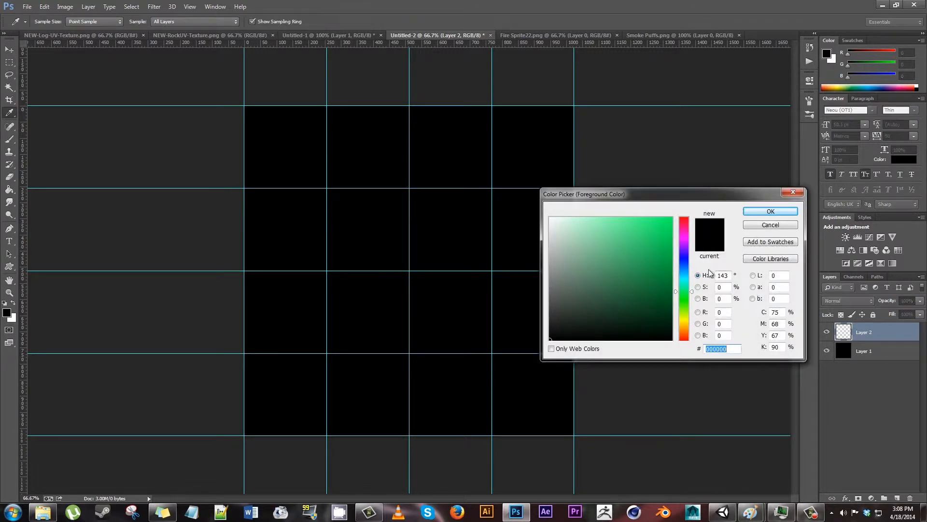
pyautogui.click(684, 329)
pyautogui.moveTo(684, 332); pyautogui.dragTo(684, 334)
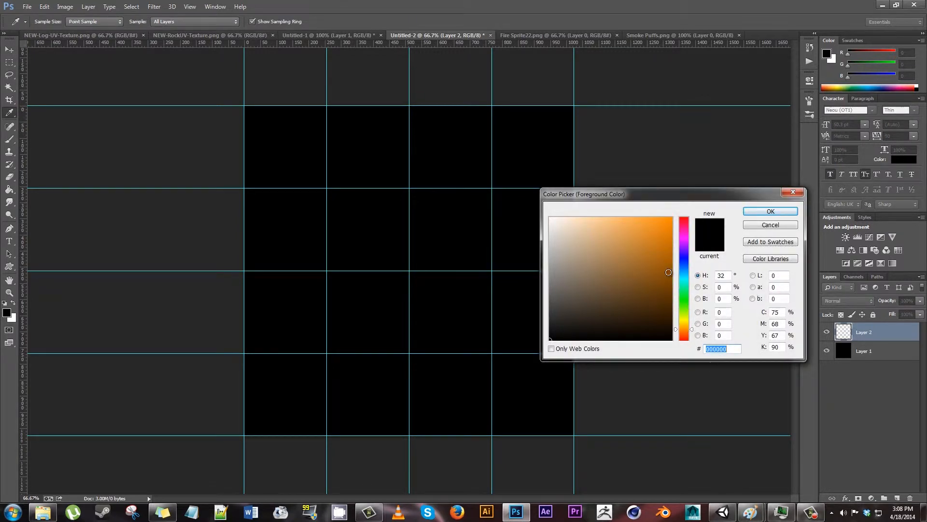
pyautogui.click(677, 273)
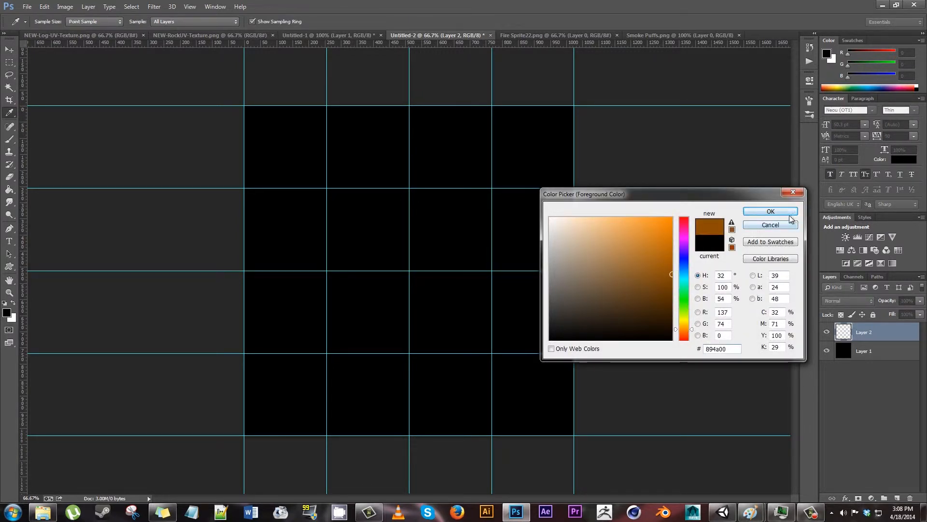
pyautogui.click(789, 214)
pyautogui.press('v')
# Look at the finished Fire Sprite22.png sheet and the smoke sheet, and return to the blank Untitled-2 grid.
pyautogui.click(576, 34)
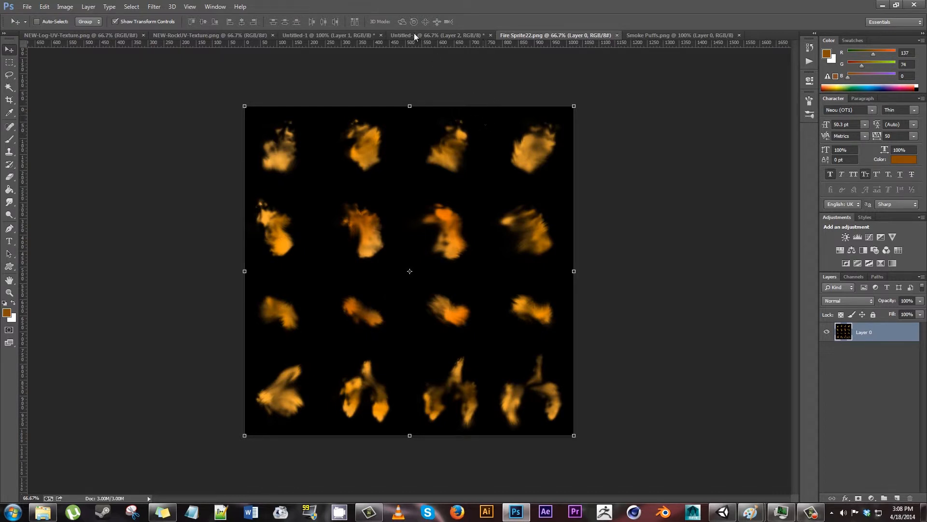
pyautogui.click(330, 35)
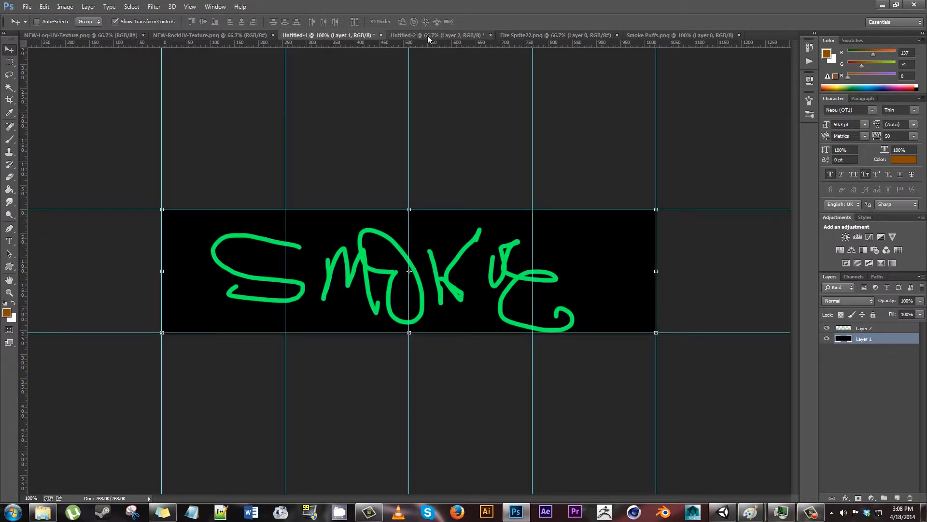
pyautogui.click(427, 36)
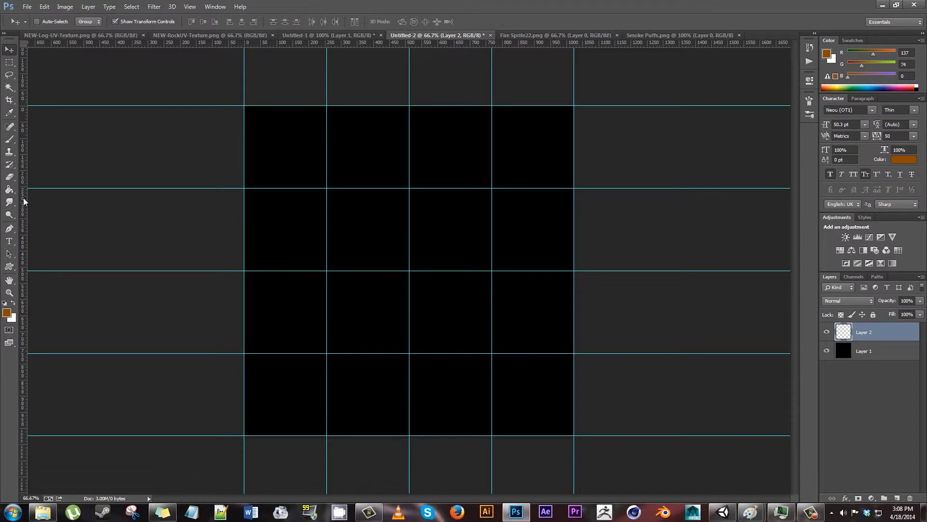
# Replace the current brushes with the Flame_Brushes_by_SugarBreezy set and choose the 498 flame brush at a size of 107 px.
pyautogui.click(9, 141)
pyautogui.click(66, 141)
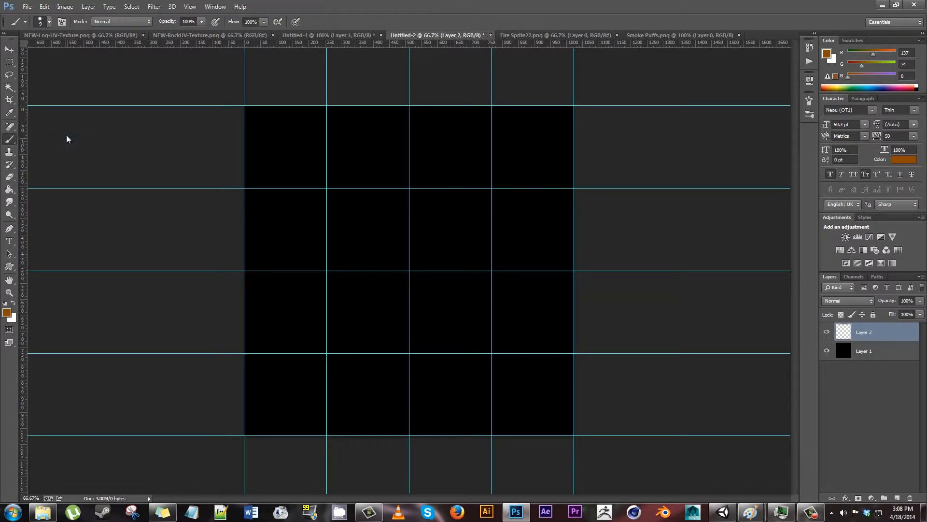
pyautogui.click(48, 22)
pyautogui.click(125, 38)
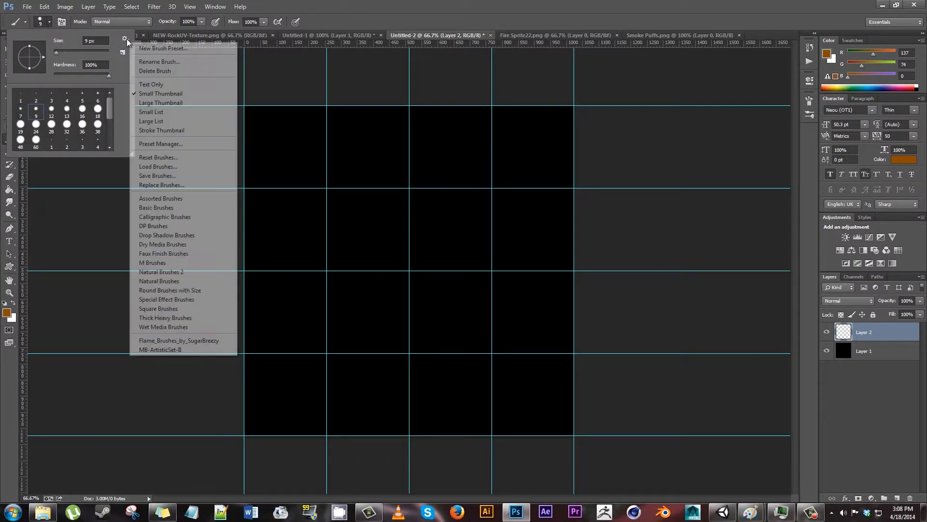
pyautogui.click(204, 340)
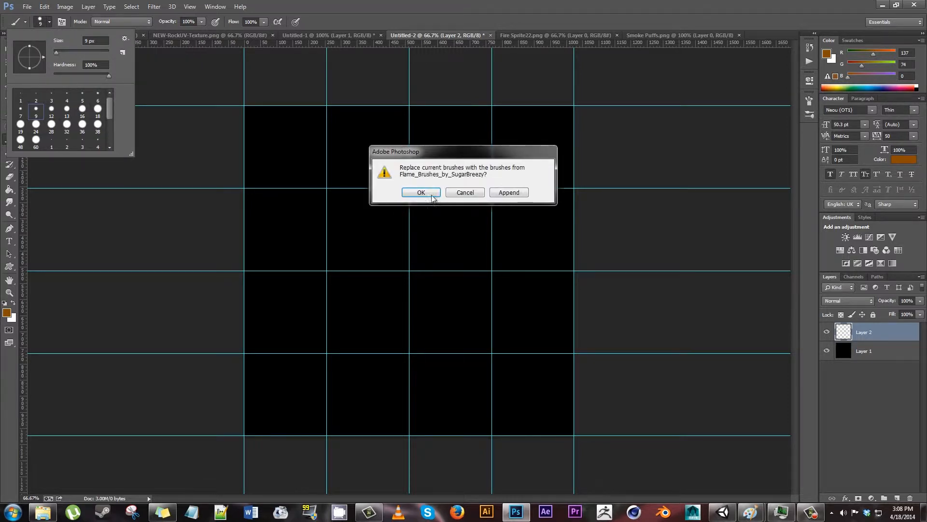
pyautogui.click(432, 196)
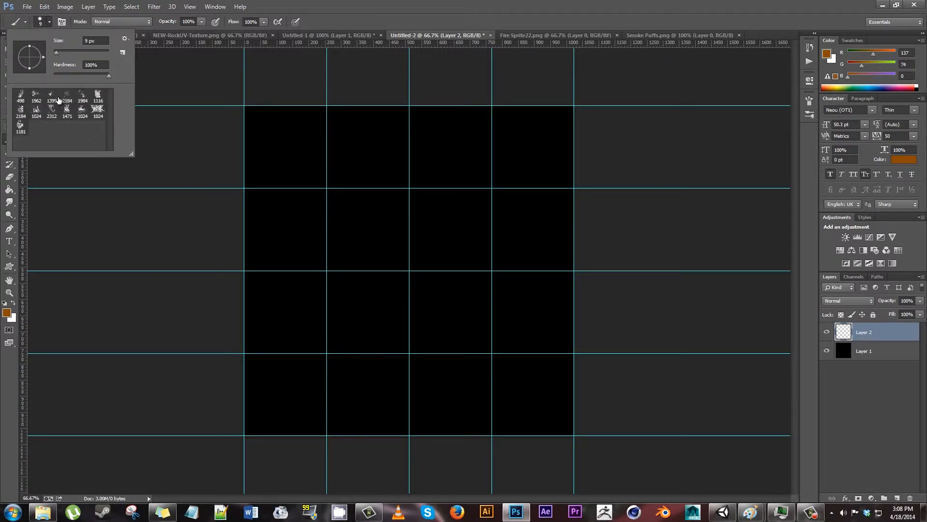
pyautogui.click(26, 99)
pyautogui.click(82, 52)
pyautogui.click(286, 6)
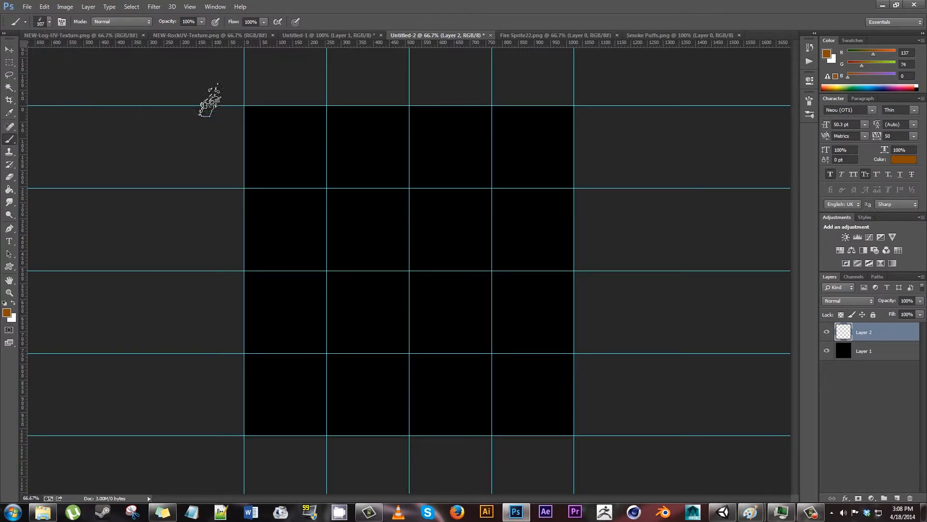
# Set the brush opacity to 51%, try a flame stroke in the first grid cell, and undo it.
pyautogui.moveTo(175, 22); pyautogui.dragTo(165, 24)
pyautogui.moveTo(149, 24); pyautogui.dragTo(143, 24)
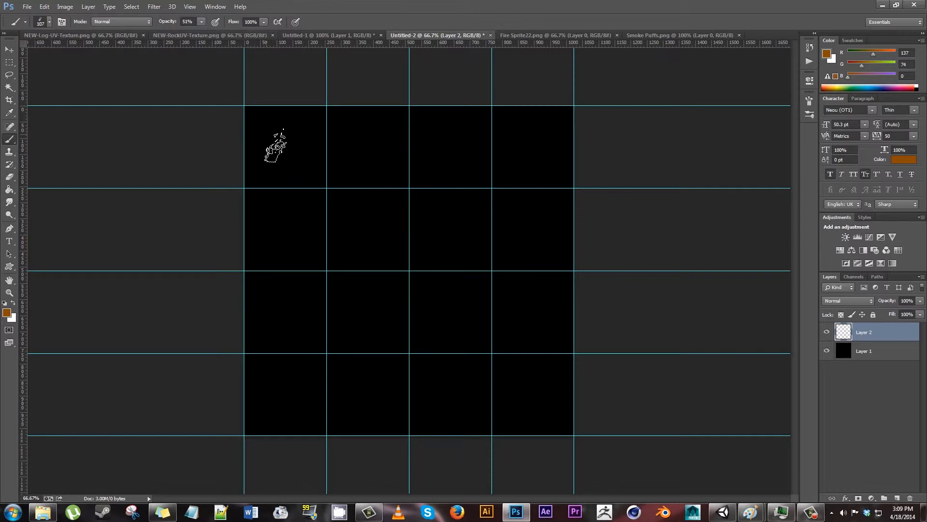
pyautogui.moveTo(299, 155)
pyautogui.mouseDown()
pyautogui.moveTo(304, 135)
pyautogui.moveTo(313, 137)
pyautogui.mouseUp()
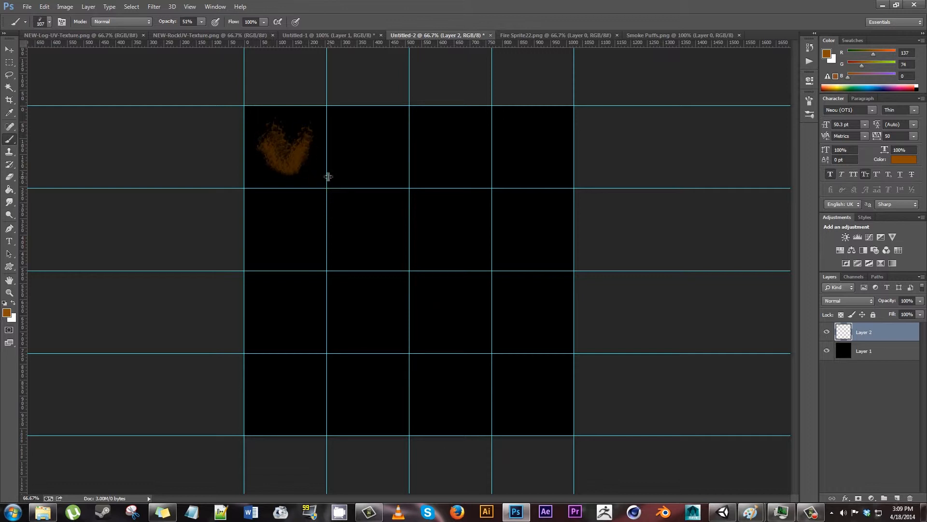
pyautogui.hotkey('ctrl', 'z')
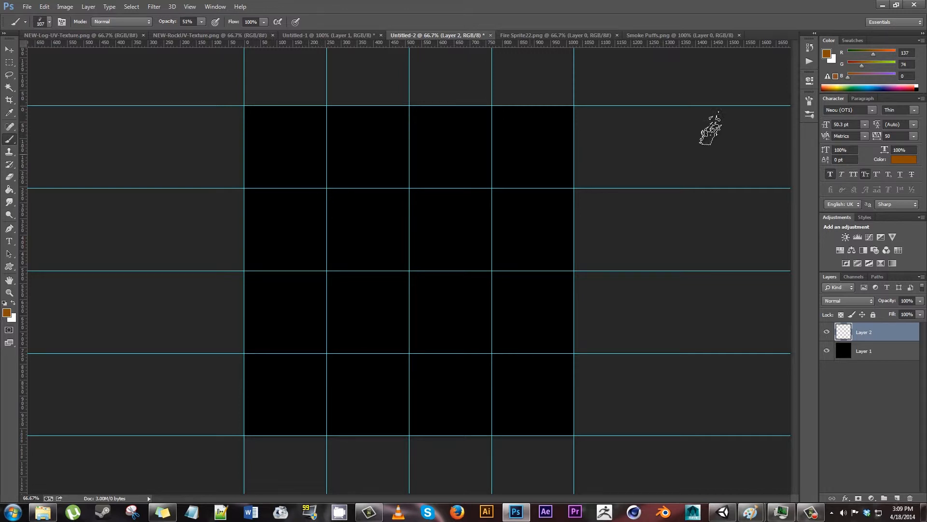
# Set the flame brush tip to an angle of 31° and a size of 167 px.
pyautogui.click(809, 100)
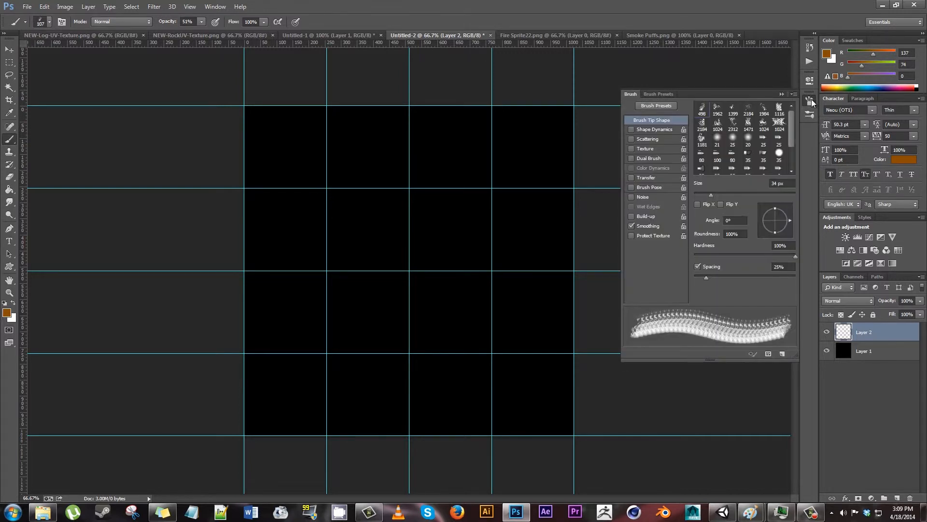
pyautogui.moveTo(792, 219); pyautogui.dragTo(782, 207)
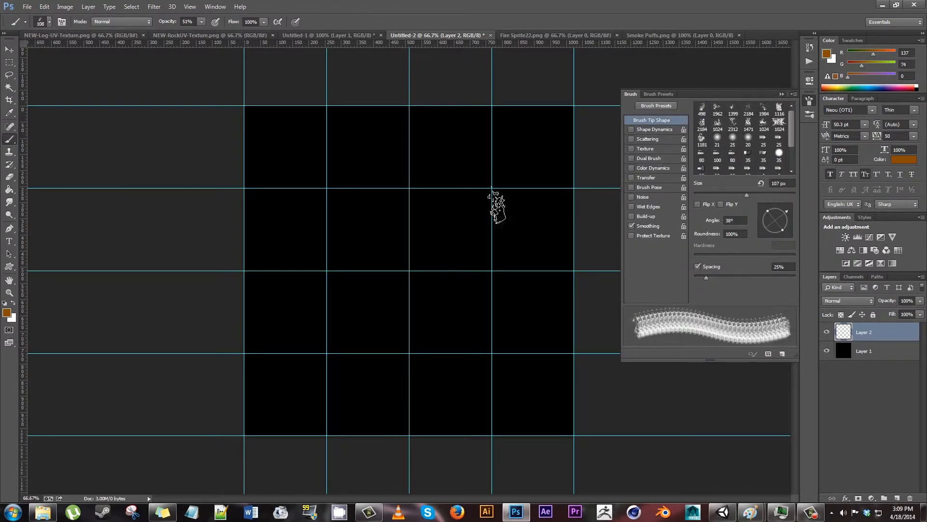
pyautogui.moveTo(791, 214); pyautogui.dragTo(789, 211)
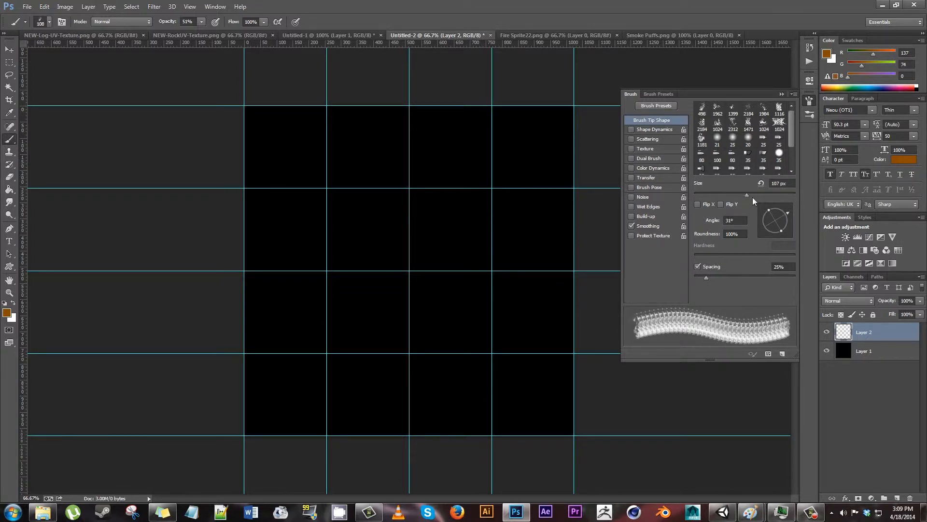
pyautogui.moveTo(758, 193); pyautogui.dragTo(761, 193)
# Paint an orange flame in each of the four cells of the grid's top row on Layer 2.
pyautogui.click(283, 150)
pyautogui.moveTo(290, 150); pyautogui.dragTo(277, 153)
pyautogui.moveTo(368, 145); pyautogui.dragTo(363, 151)
pyautogui.click(446, 150)
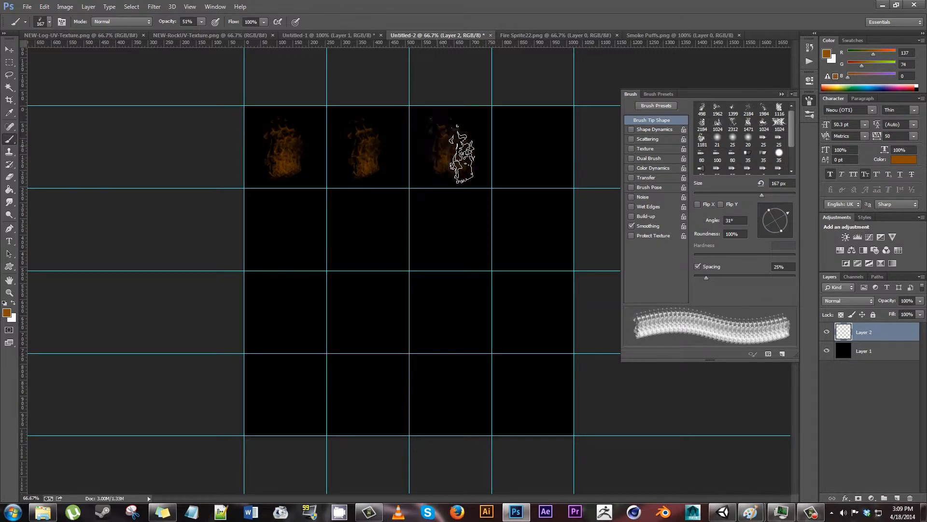
pyautogui.moveTo(542, 154)
pyautogui.mouseDown()
pyautogui.moveTo(529, 155)
pyautogui.moveTo(549, 176)
pyautogui.mouseUp()
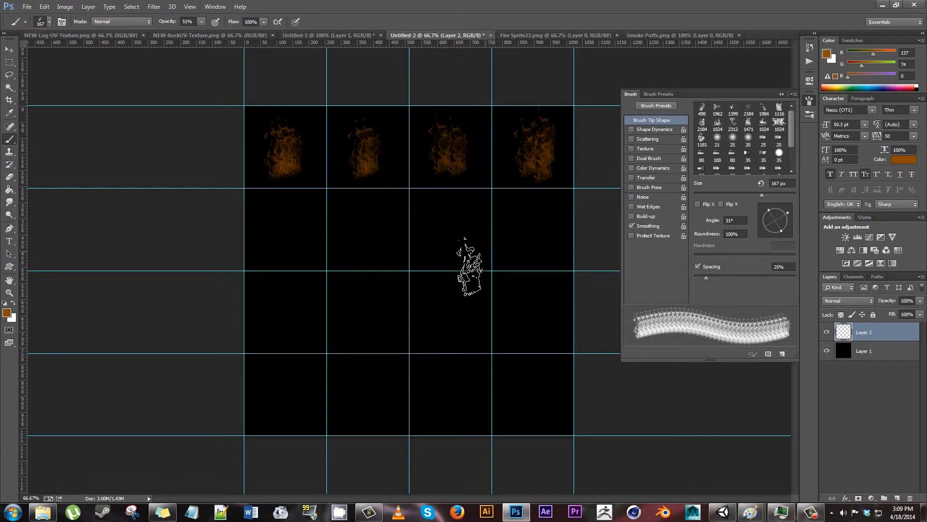
# Check the Fire Sprite22.png reference and paint a flame in the second row's first cell with tip angles of -21° and 128°.
pyautogui.click(560, 37)
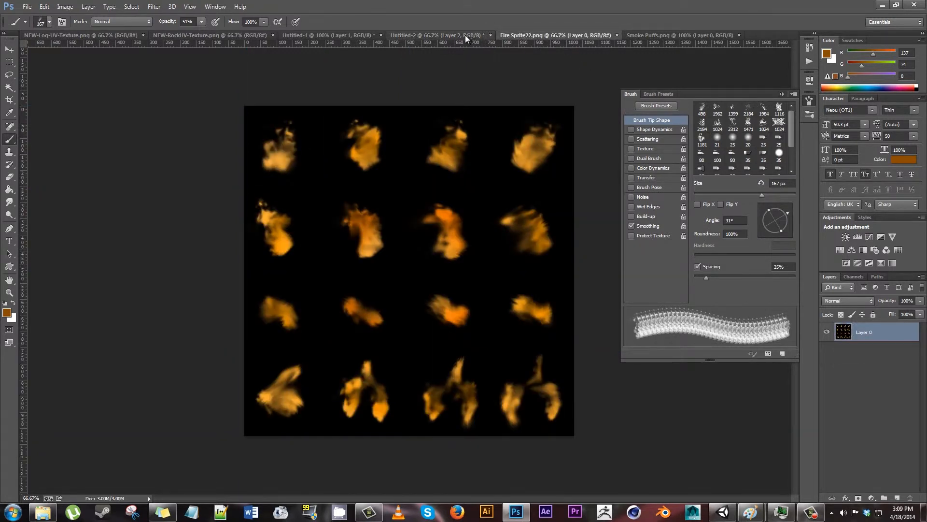
pyautogui.click(465, 34)
pyautogui.click(790, 213)
pyautogui.moveTo(790, 213); pyautogui.dragTo(793, 227)
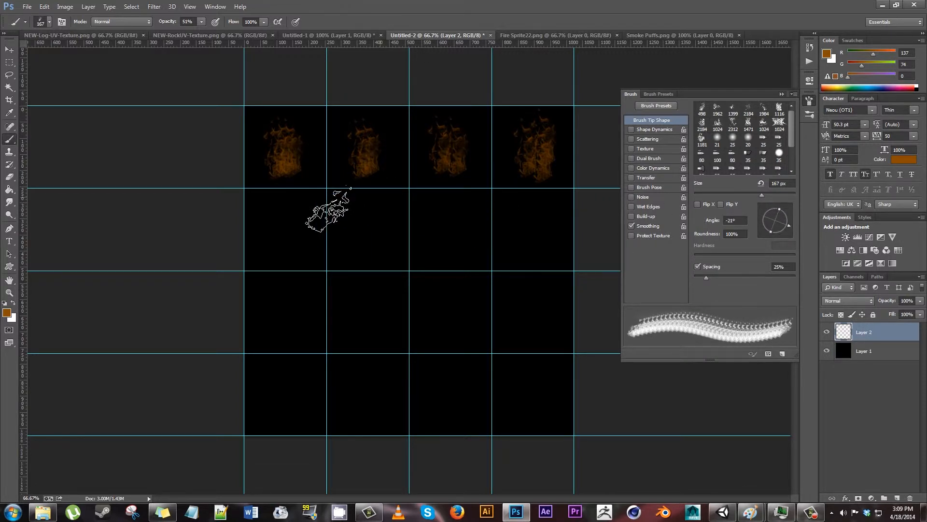
pyautogui.click(286, 234)
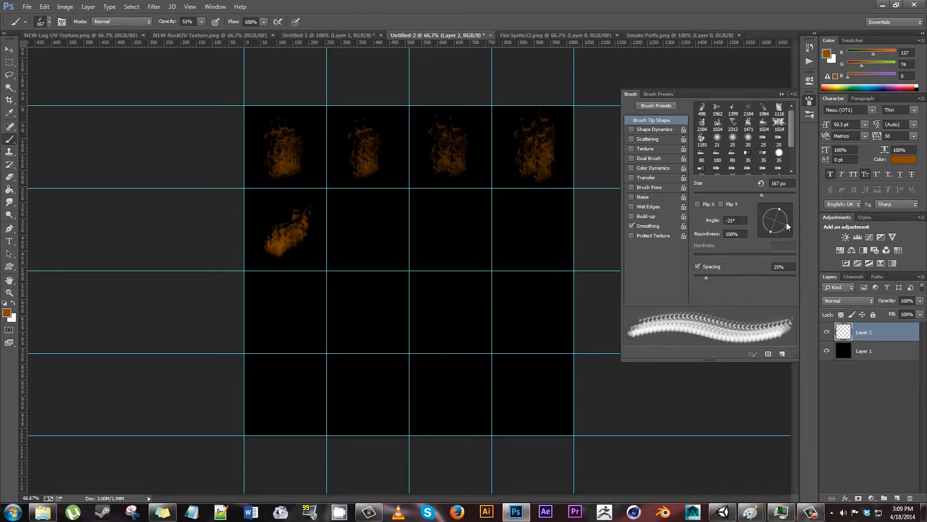
pyautogui.moveTo(787, 216); pyautogui.dragTo(767, 208)
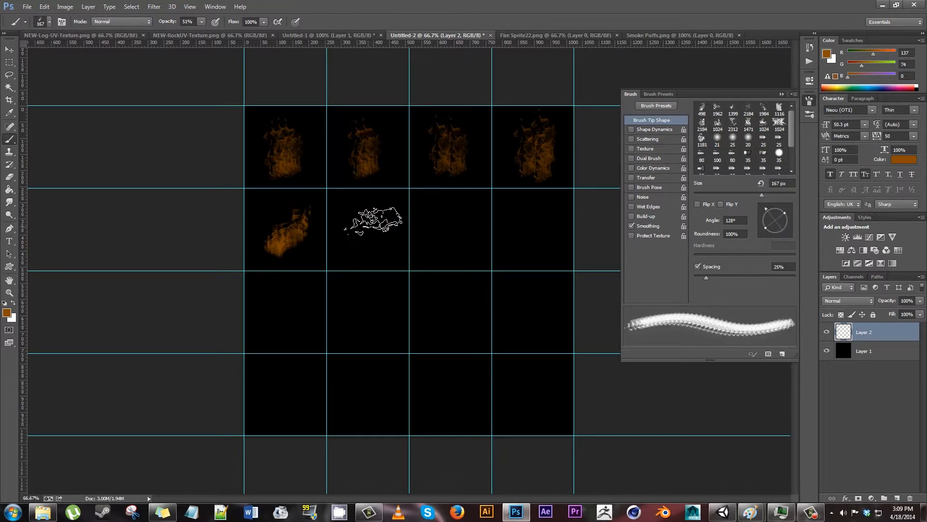
pyautogui.click(281, 227)
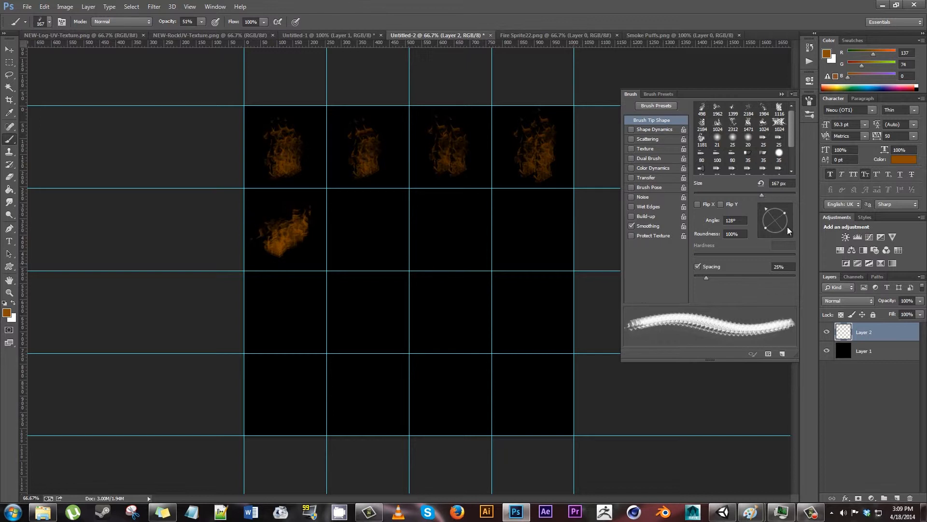
# Paint an orange flame in the second row's second cell using brush tip angles of 81° and 46°.
pyautogui.moveTo(776, 214); pyautogui.dragTo(775, 206)
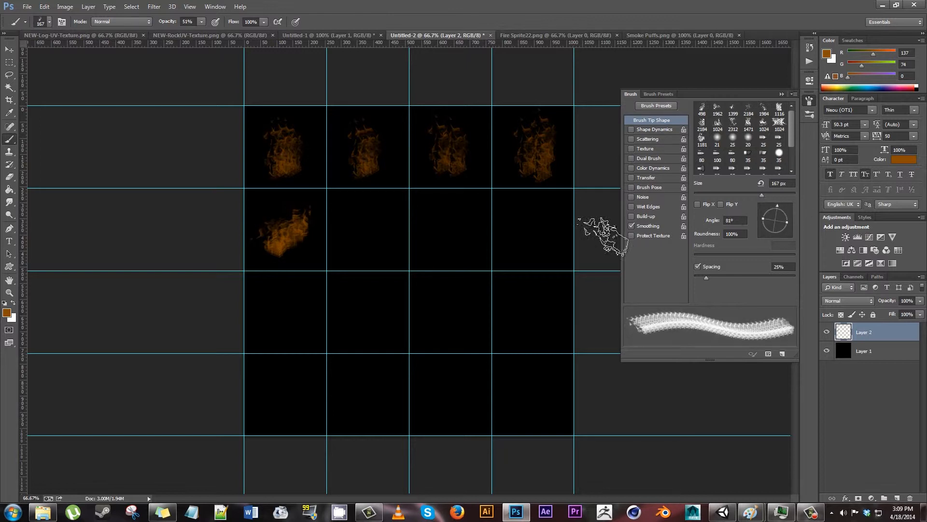
pyautogui.click(374, 231)
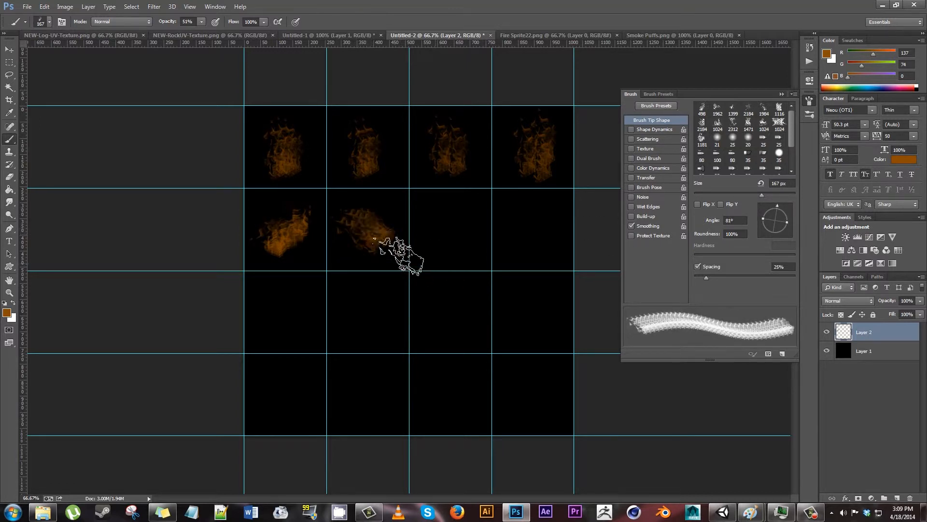
pyautogui.moveTo(766, 216); pyautogui.dragTo(785, 210)
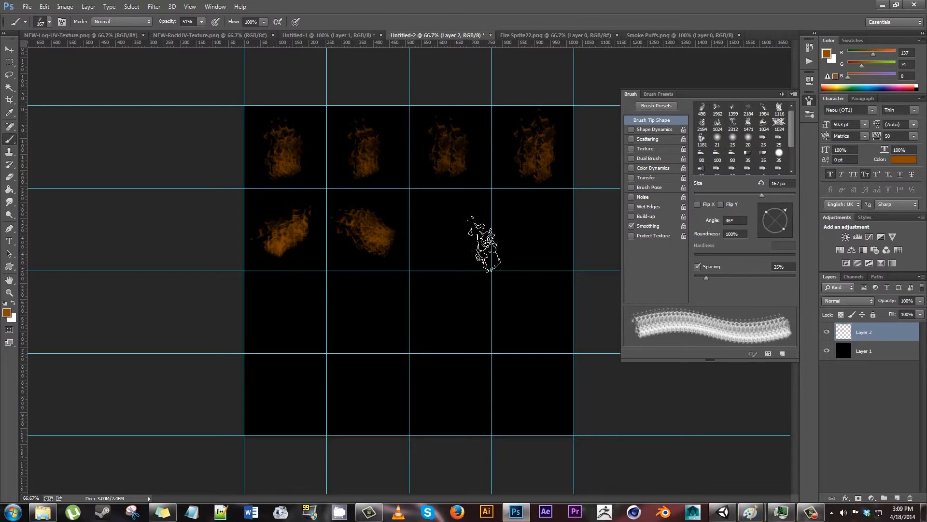
pyautogui.click(379, 227)
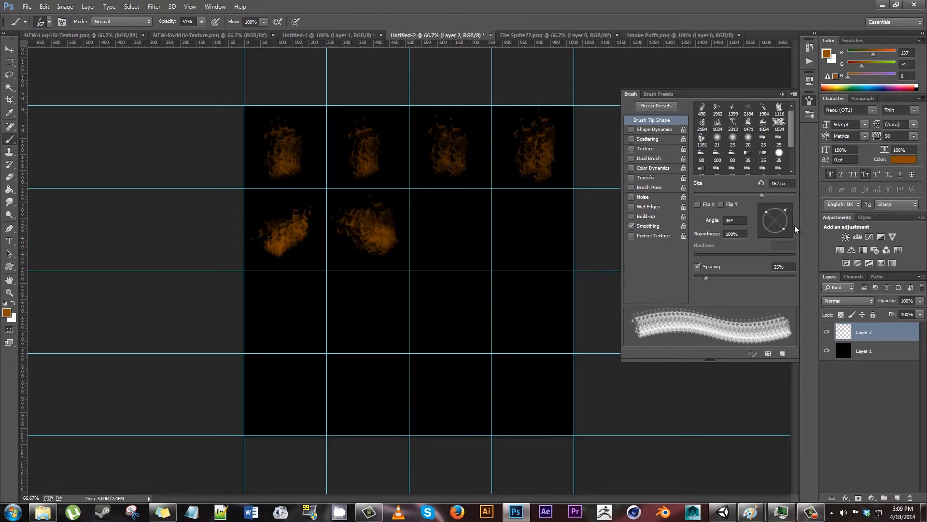
# Paint a flame in the second row's third cell at a tip angle of 23°, and set the angle to 5°.
pyautogui.moveTo(786, 213); pyautogui.dragTo(791, 213)
pyautogui.click(447, 226)
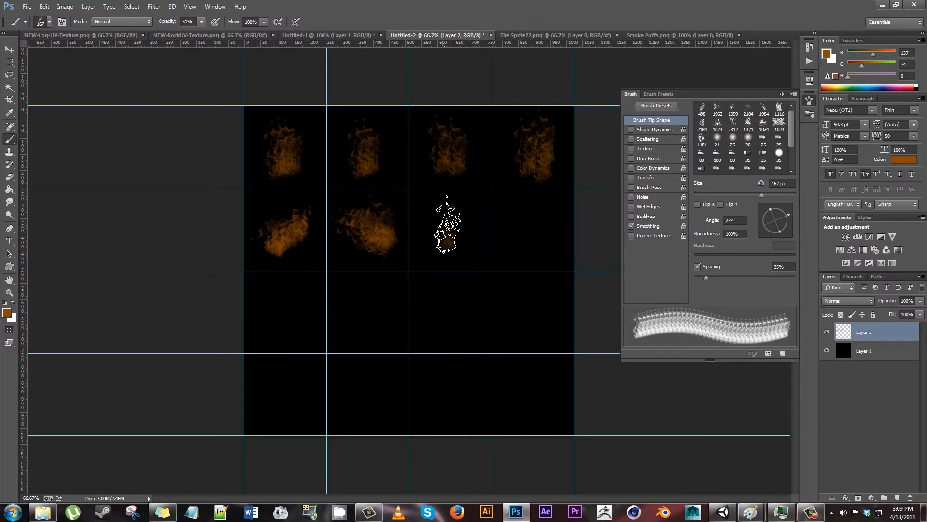
pyautogui.moveTo(789, 215); pyautogui.dragTo(791, 218)
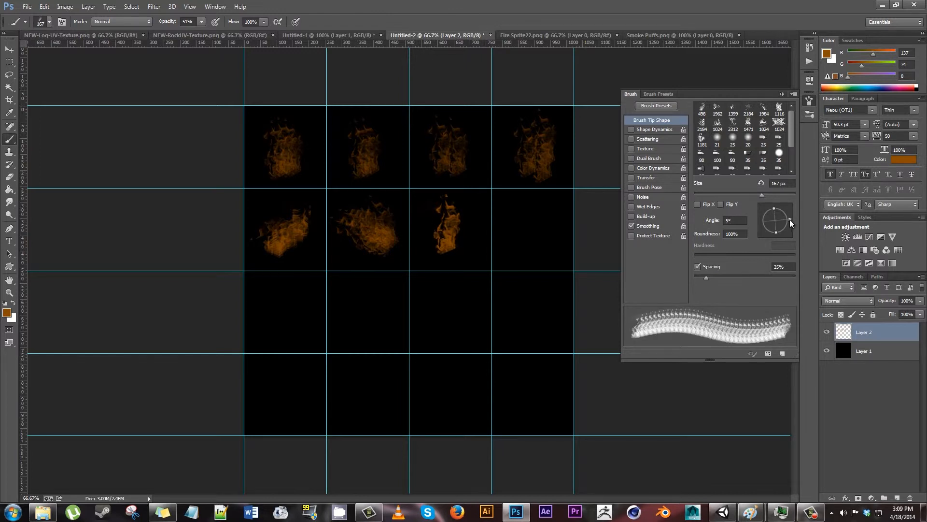
# View the Fire Sprite22.png reference, activate the Smudge tool and look through its blending modes without changing them.
pyautogui.click(522, 35)
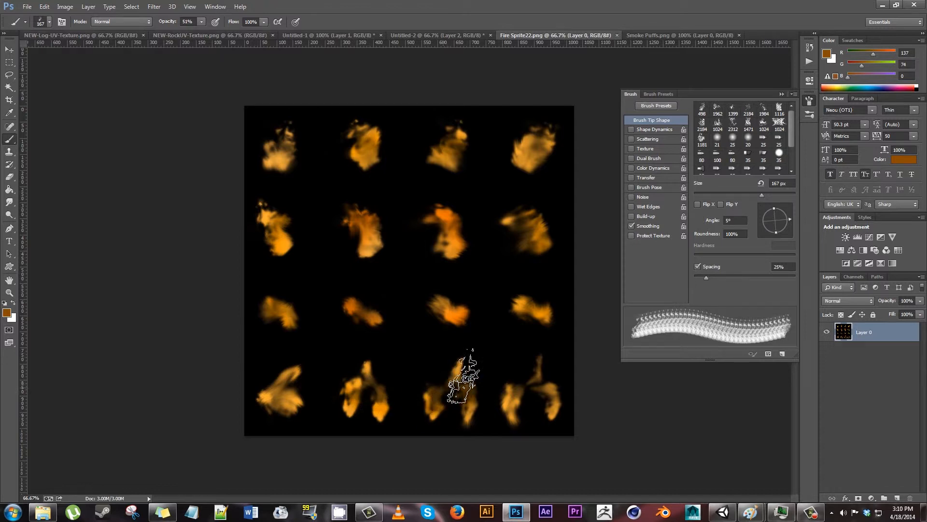
pyautogui.rightClick(9, 202)
pyautogui.click(34, 221)
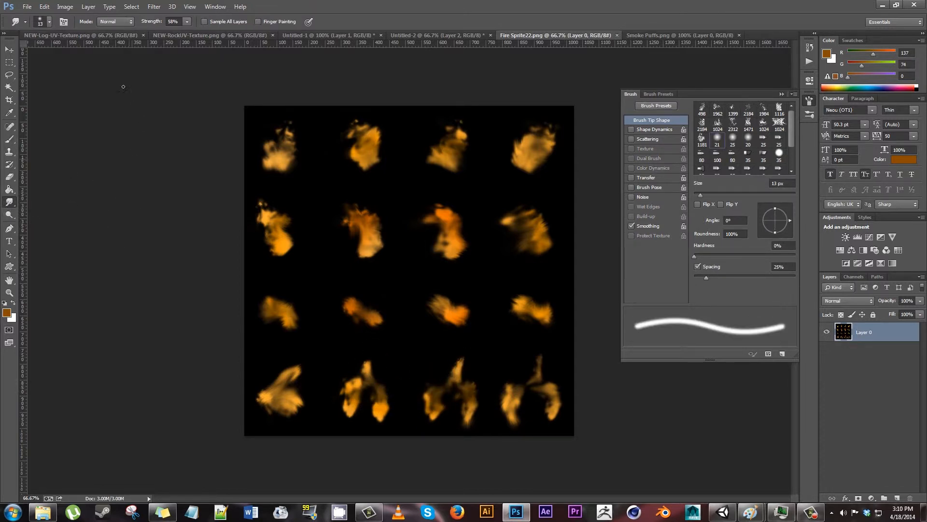
pyautogui.click(120, 22)
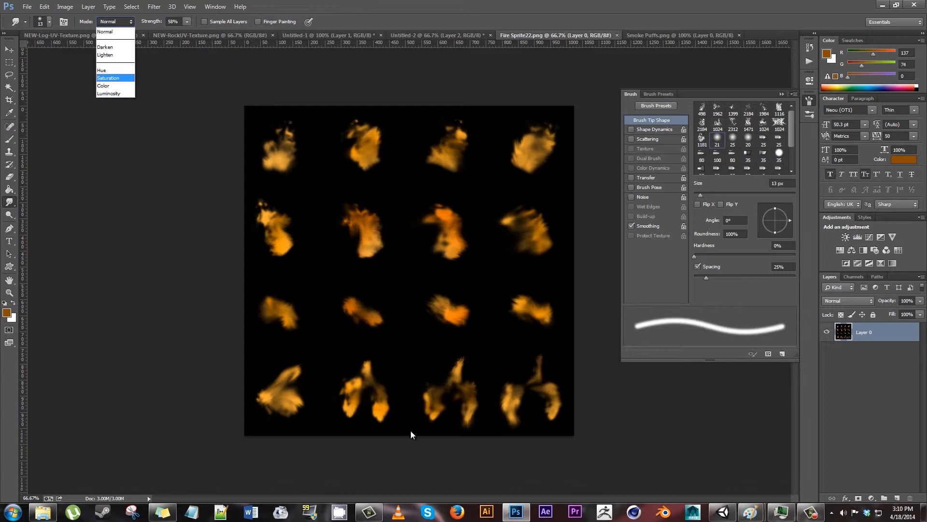
pyautogui.click(339, 3)
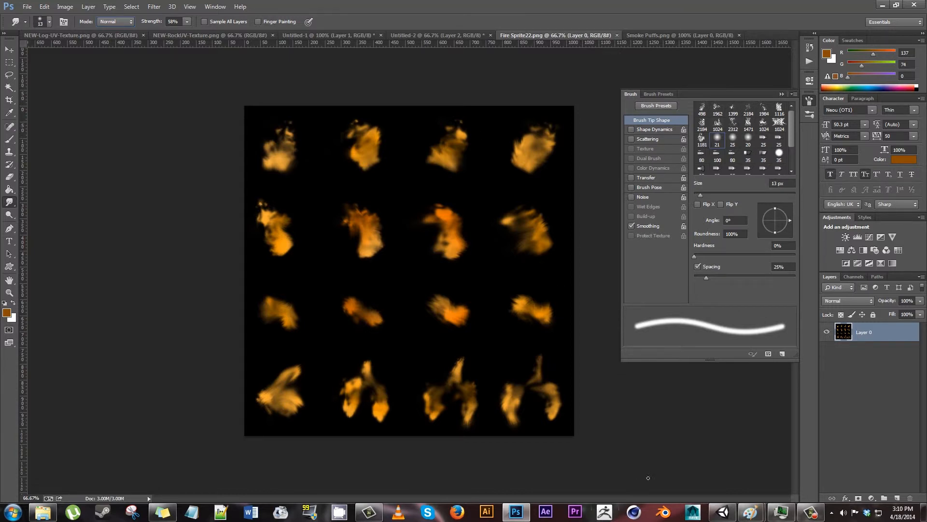
# Compare the Smoke Puffs.png and Fire Sprite22.png references with the Untitled-1 smoke strip and the Untitled-2 flame sheet.
pyautogui.click(663, 36)
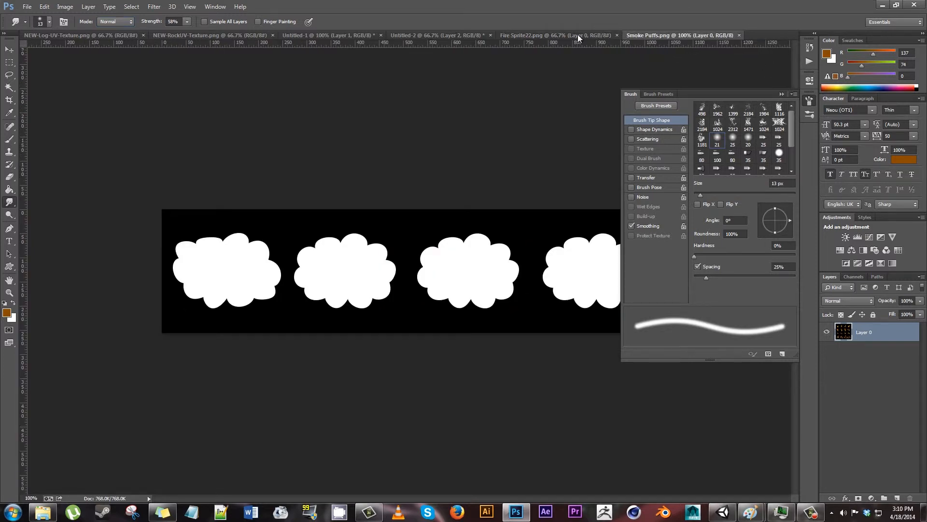
pyautogui.click(578, 37)
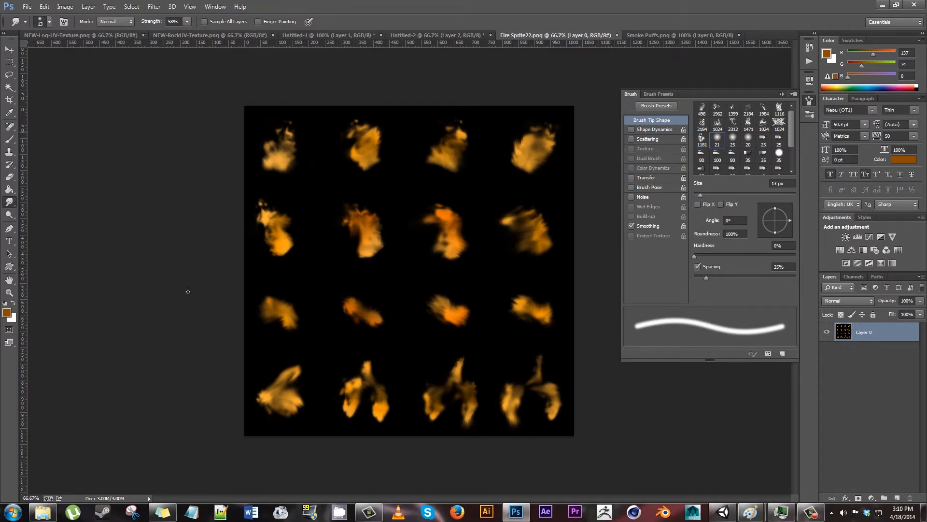
pyautogui.click(329, 31)
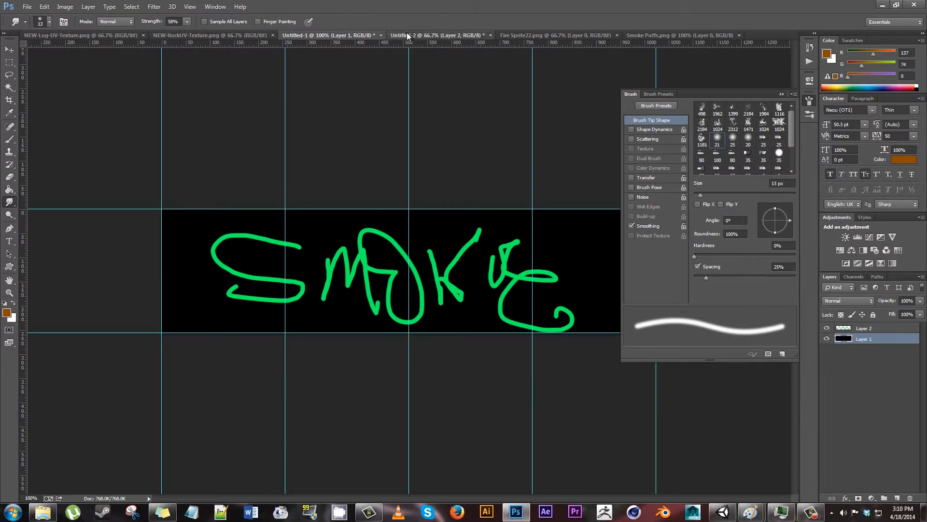
pyautogui.click(408, 36)
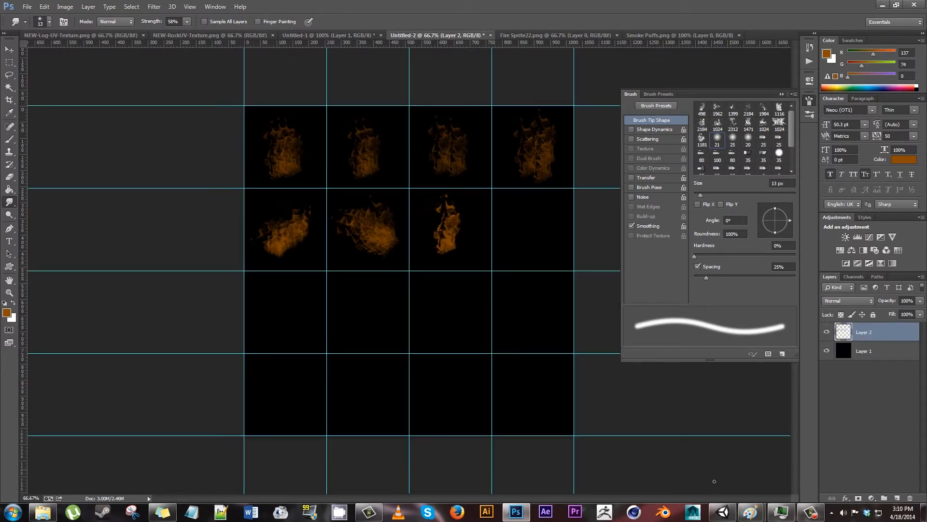
# Switch to Unity and import Fire Sprite22 from the CampFire TUT Particles folder into the project's Textures folder.
pyautogui.click(723, 512)
pyautogui.click(43, 512)
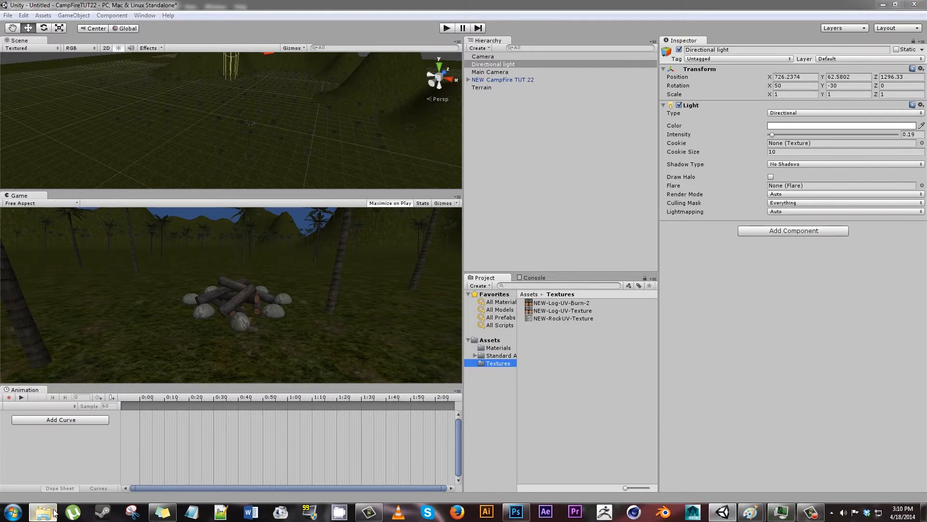
pyautogui.moveTo(233, 238); pyautogui.dragTo(227, 86)
pyautogui.click(125, 180)
pyautogui.doubleClick(125, 180)
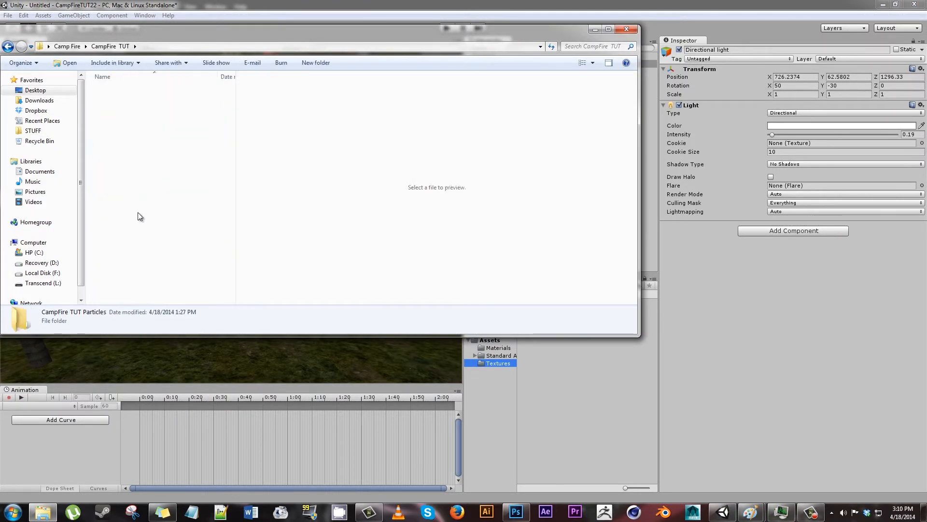
pyautogui.moveTo(116, 97); pyautogui.dragTo(504, 363)
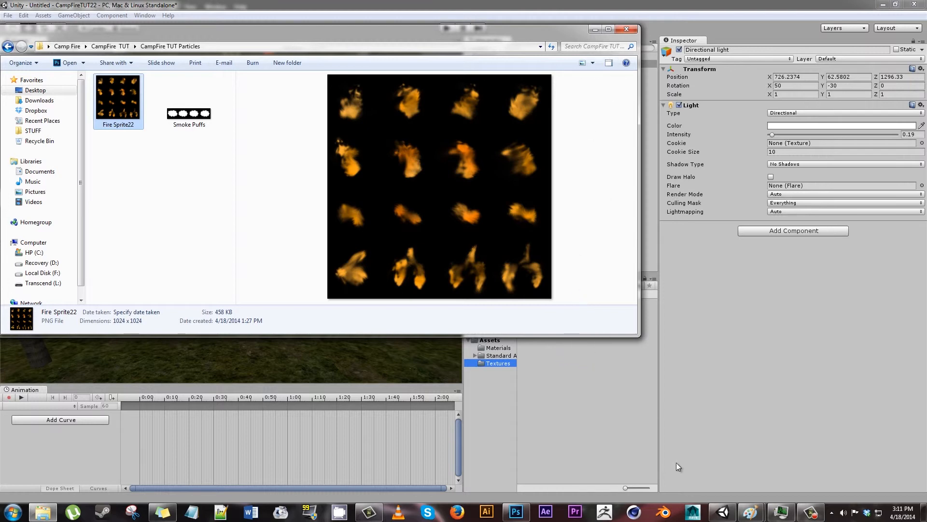
pyautogui.click(558, 359)
pyautogui.click(551, 303)
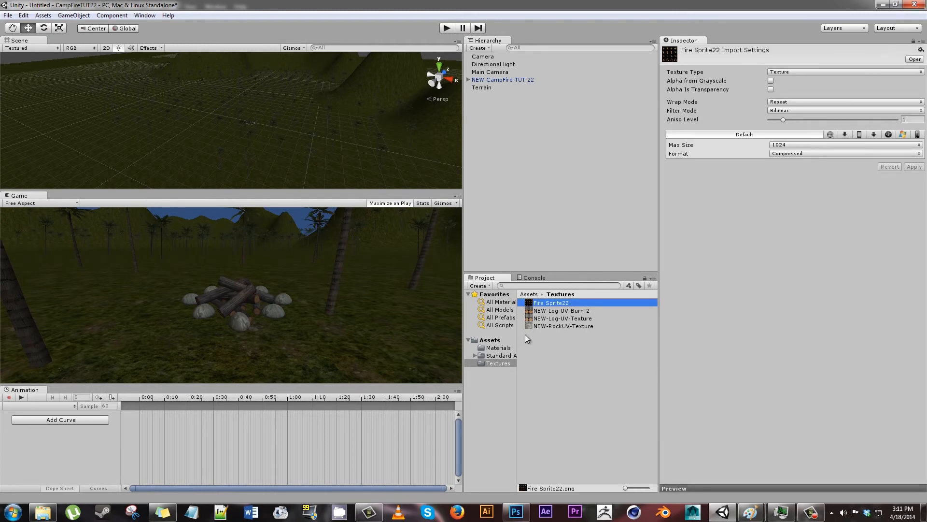
# Create a material named Fire Particle in the Materials folder and assign the Fire Sprite22 texture to it.
pyautogui.click(500, 349)
pyautogui.rightClick(529, 348)
pyautogui.moveTo(555, 353)
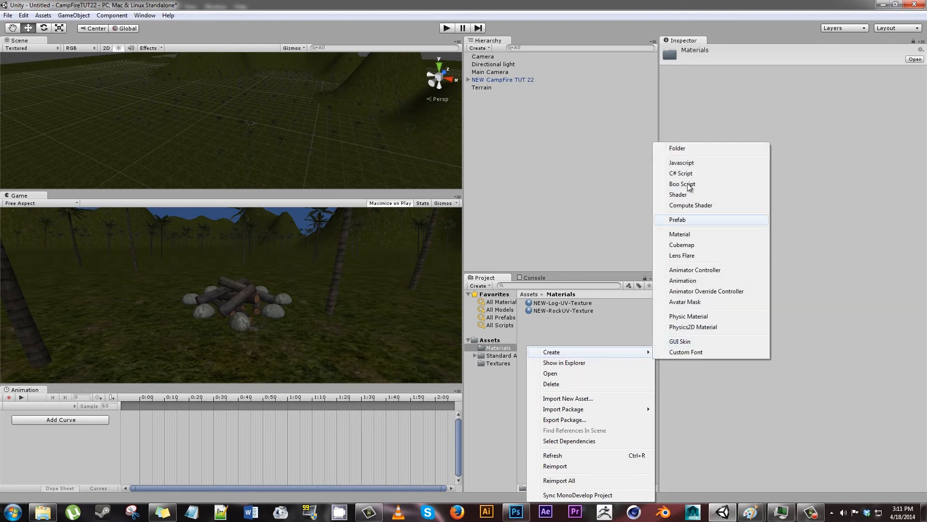
pyautogui.click(685, 234)
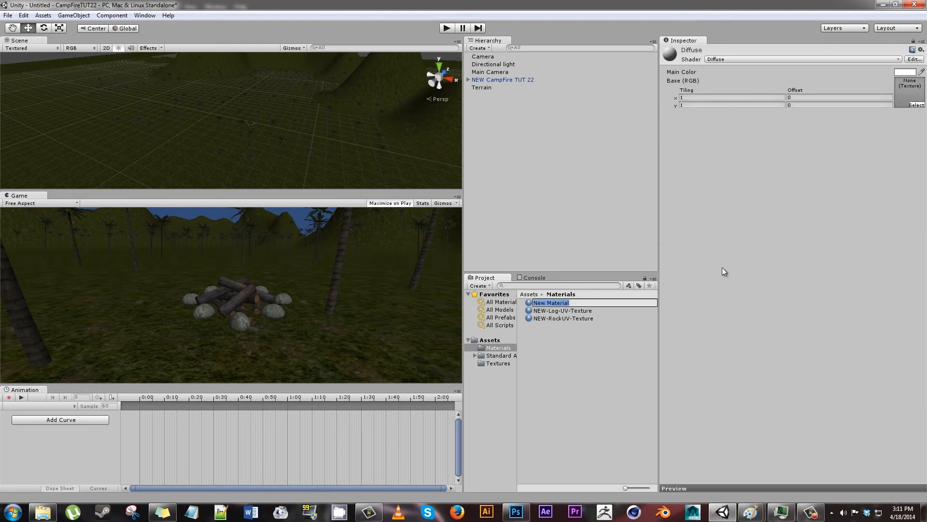
pyautogui.write('Fire Particle')
pyautogui.press('Return')
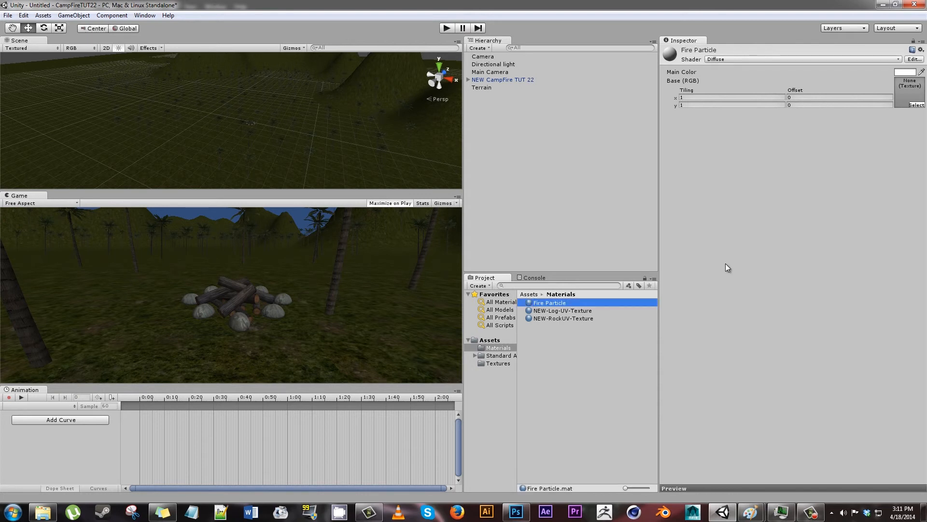
pyautogui.click(912, 104)
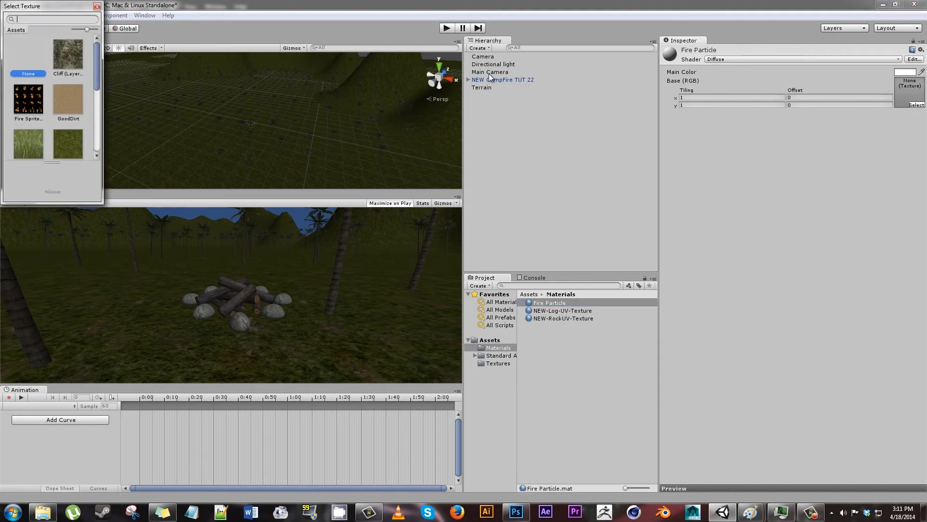
pyautogui.doubleClick(35, 102)
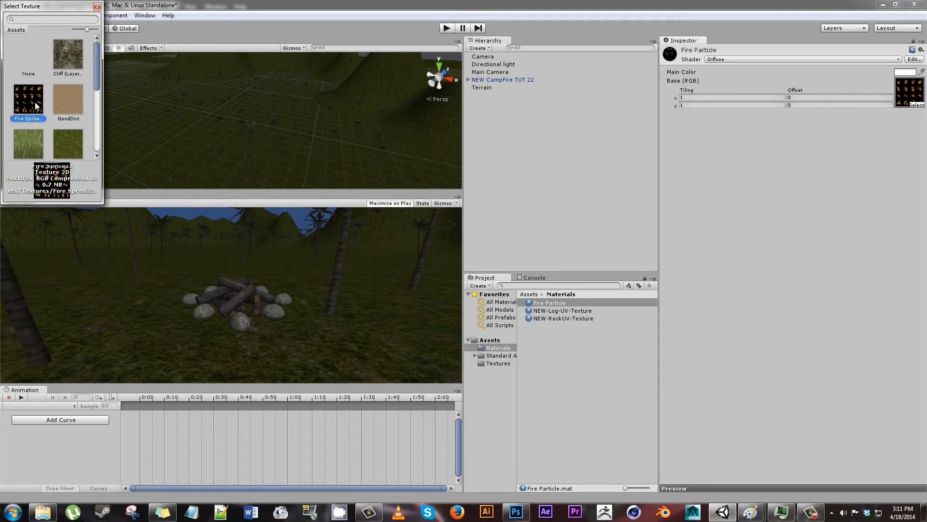
# Set the Fire Particle material's main color to orange (158, 88, 0) and examine it in an enlarged preview.
pyautogui.click(905, 72)
pyautogui.moveTo(450, 126); pyautogui.dragTo(450, 126)
pyautogui.click(439, 89)
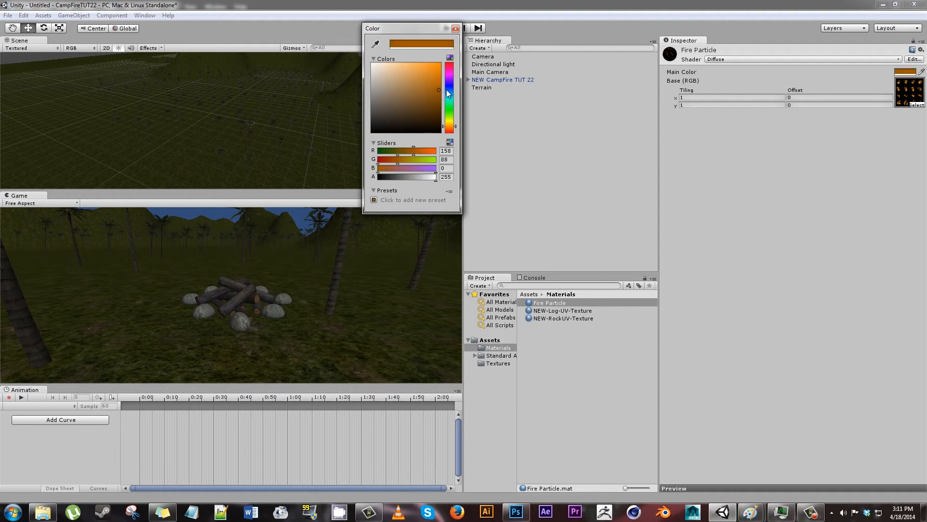
pyautogui.click(455, 29)
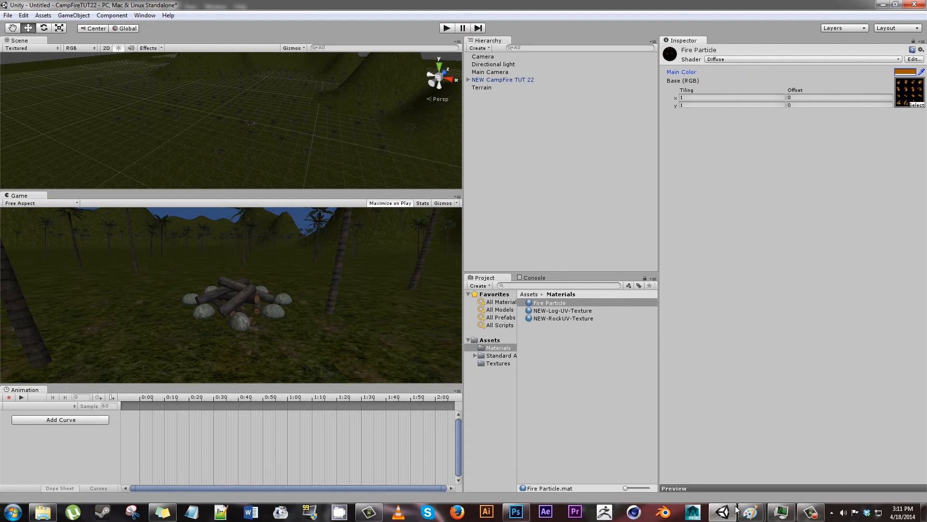
pyautogui.moveTo(736, 484); pyautogui.dragTo(740, 265)
pyautogui.moveTo(804, 361); pyautogui.dragTo(831, 290)
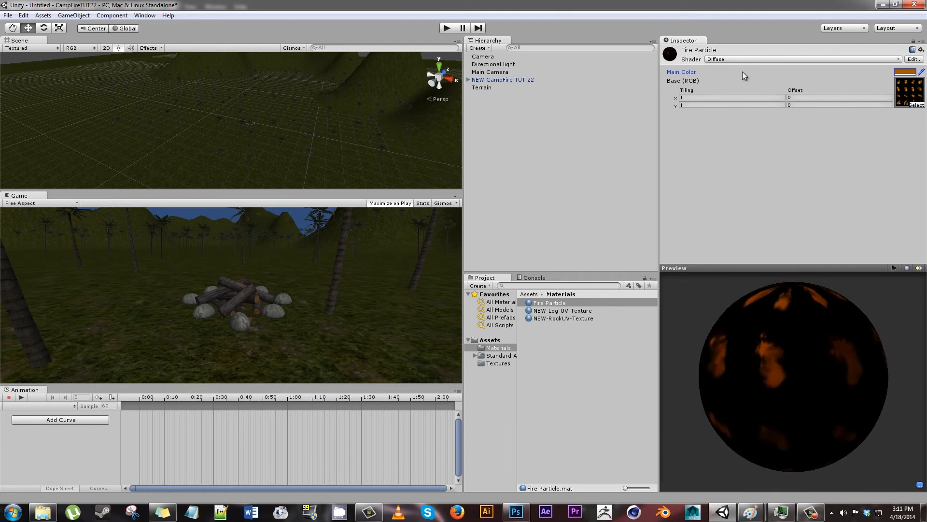
# Try the Particles/Additive shader on the Fire Particle material and inspect it on the preview sphere.
pyautogui.click(734, 60)
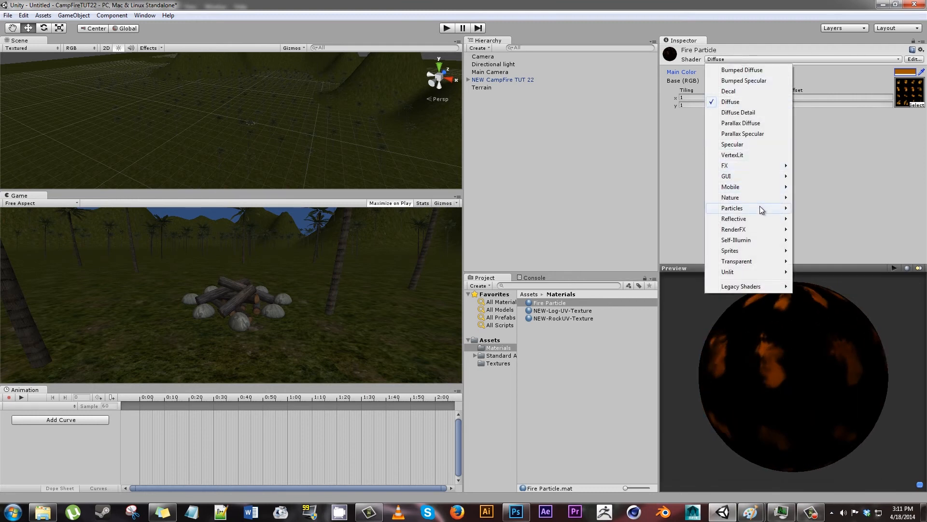
pyautogui.moveTo(759, 207)
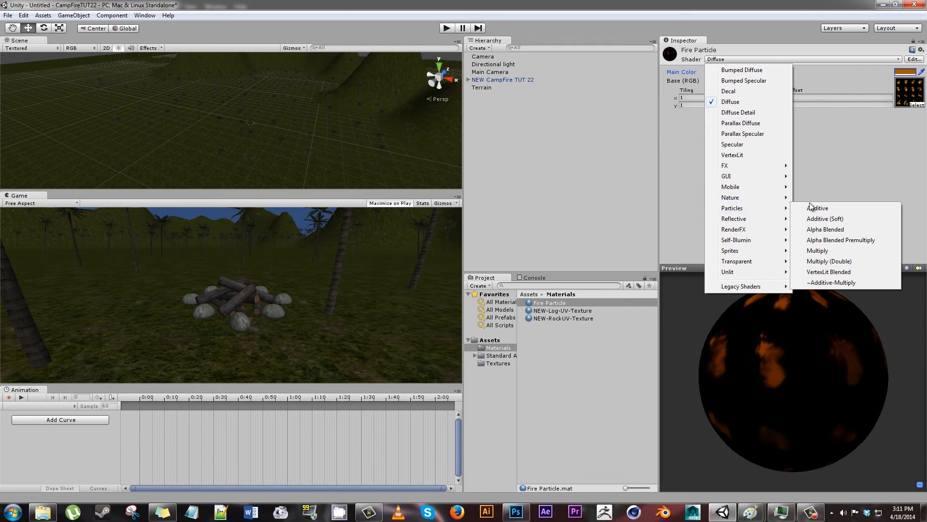
pyautogui.click(816, 208)
pyautogui.moveTo(833, 358); pyautogui.dragTo(853, 230)
# Set the Fire Particle material's shader to Mobile/Particles/Additive and inspect the preview sphere from other angles.
pyautogui.click(776, 59)
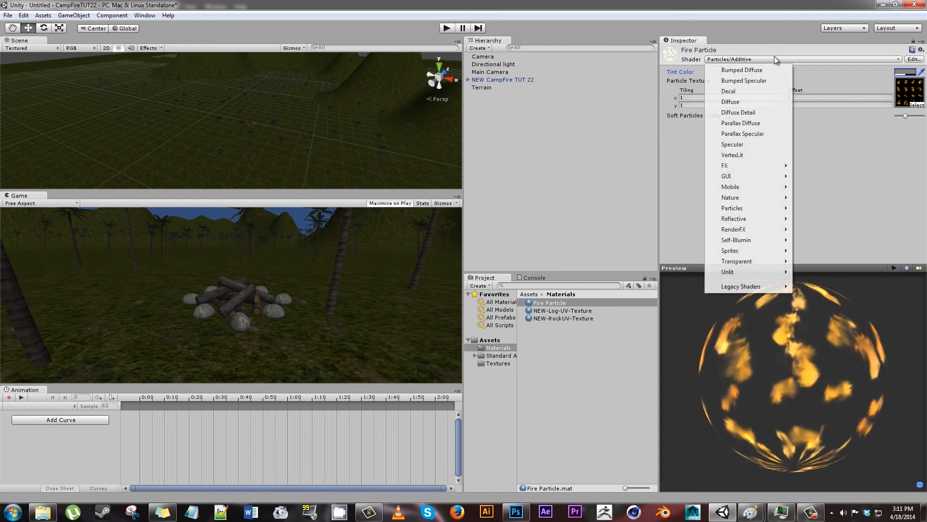
pyautogui.moveTo(762, 191)
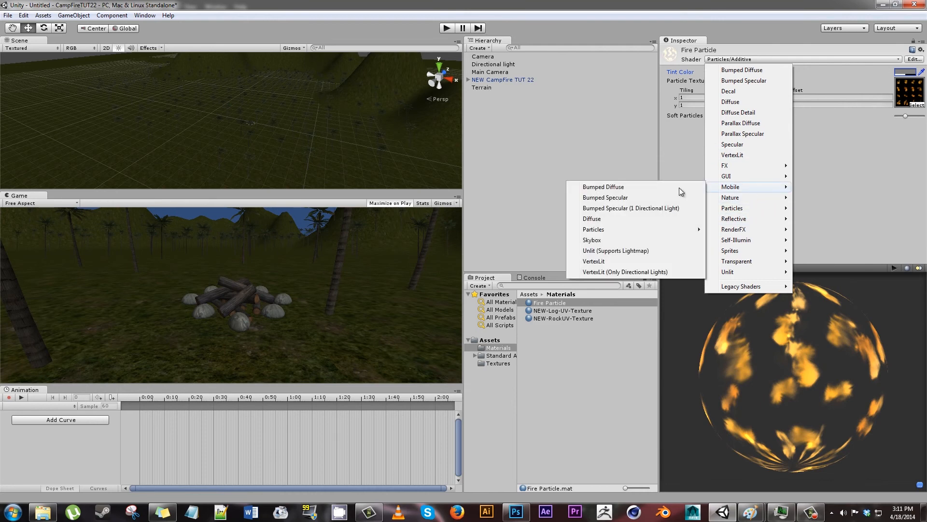
pyautogui.moveTo(655, 225)
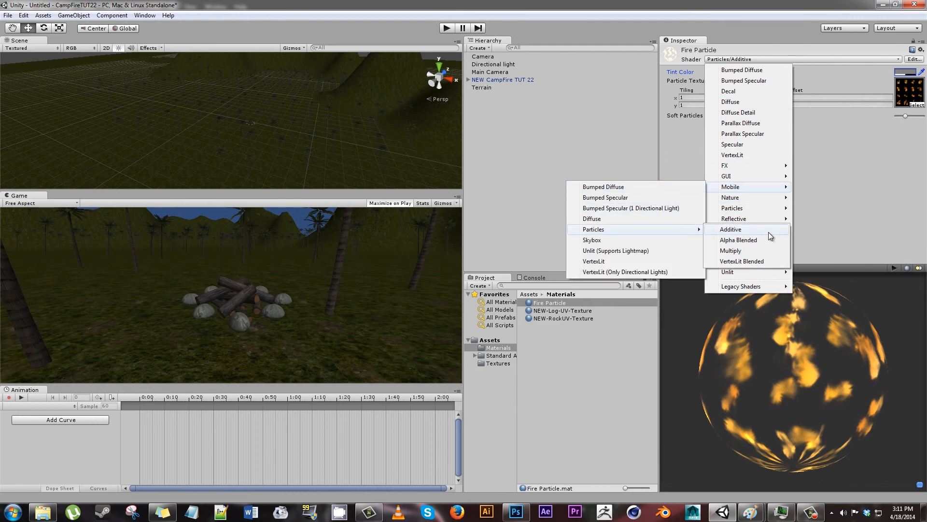
pyautogui.click(769, 232)
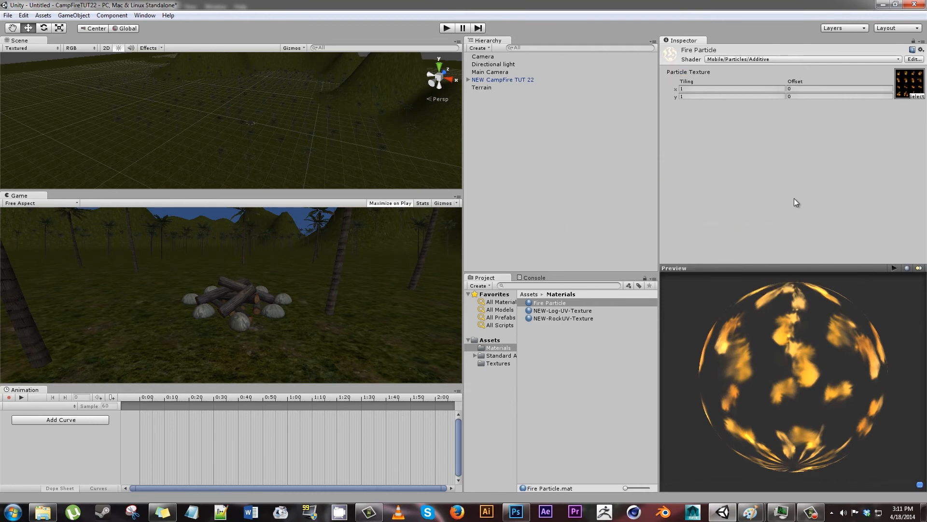
pyautogui.moveTo(857, 379); pyautogui.dragTo(737, 380)
pyautogui.moveTo(826, 314); pyautogui.dragTo(773, 347)
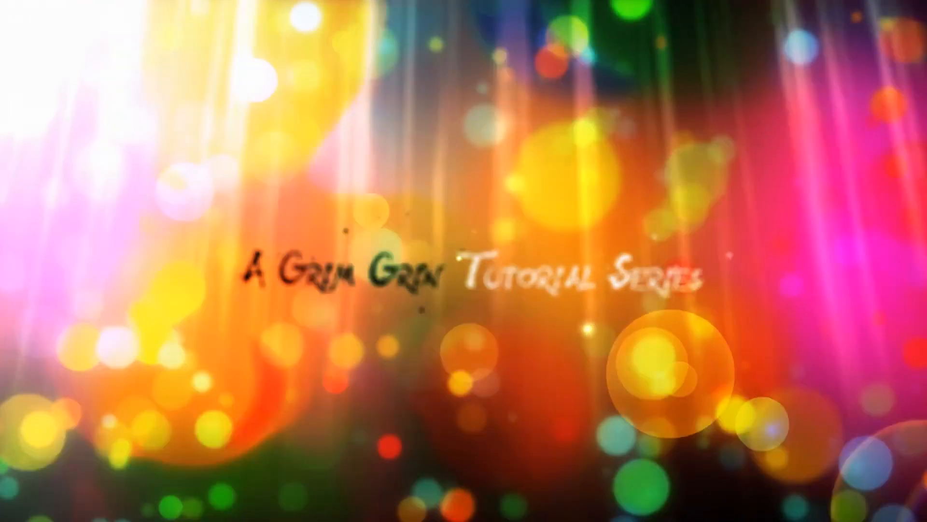